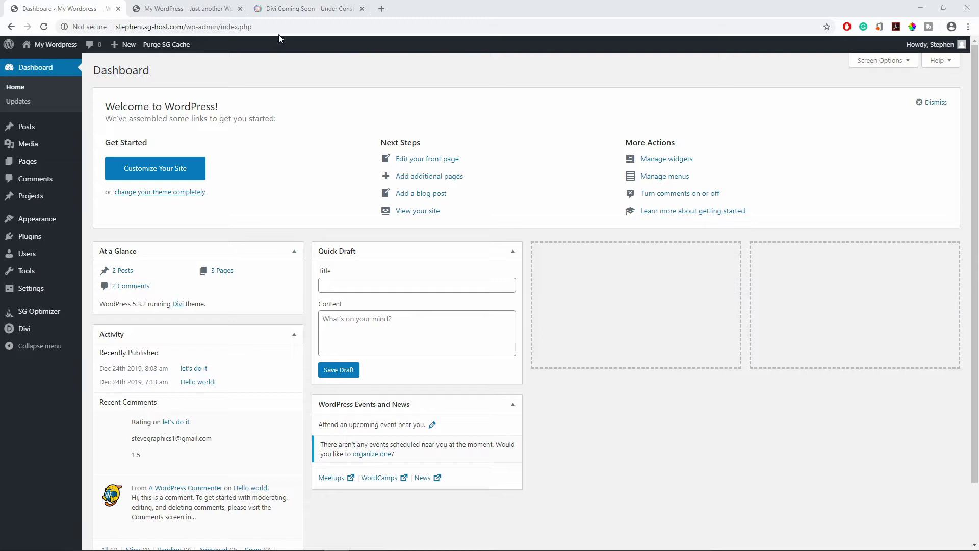
Step: Get the free Divi Coming Soon plugin from Divilife's Divi Plugins catalogue, then close that tab
{"action": "left_click", "coordinate": [280, 9]}
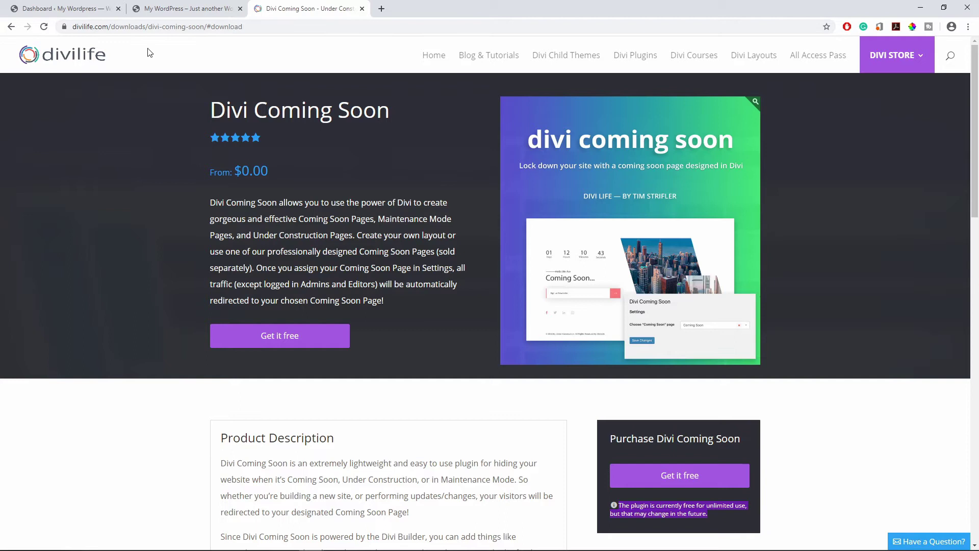
{"action": "left_click", "coordinate": [641, 59]}
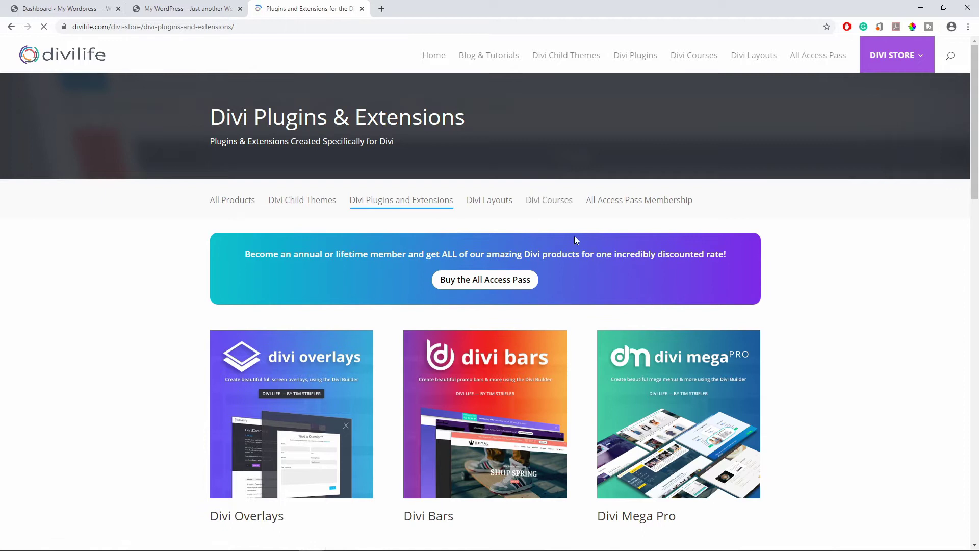
{"action": "scroll", "coordinate": [574, 265], "scroll_direction": "down", "scroll_amount": 2}
{"action": "scroll", "coordinate": [575, 268], "scroll_direction": "down", "scroll_amount": 3}
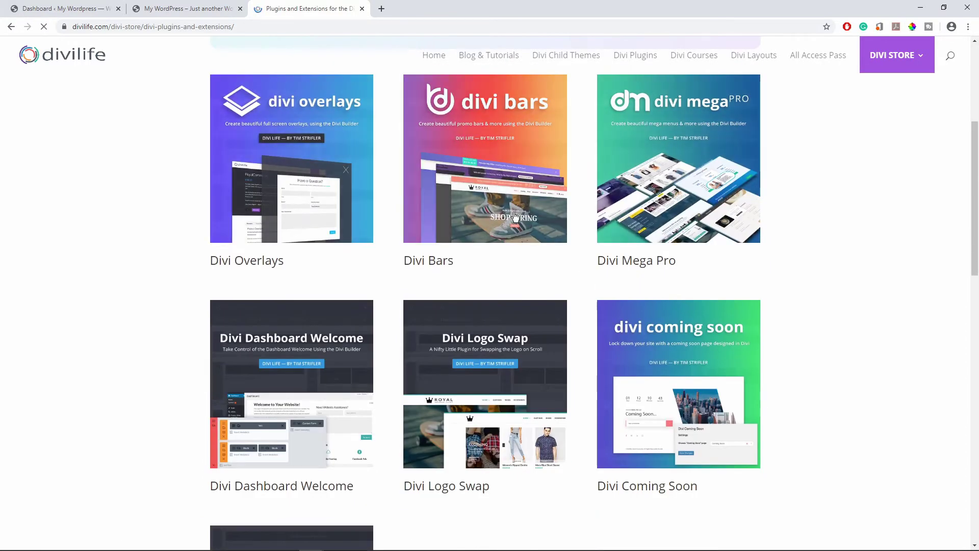
{"action": "scroll", "coordinate": [617, 366], "scroll_direction": "down", "scroll_amount": 3}
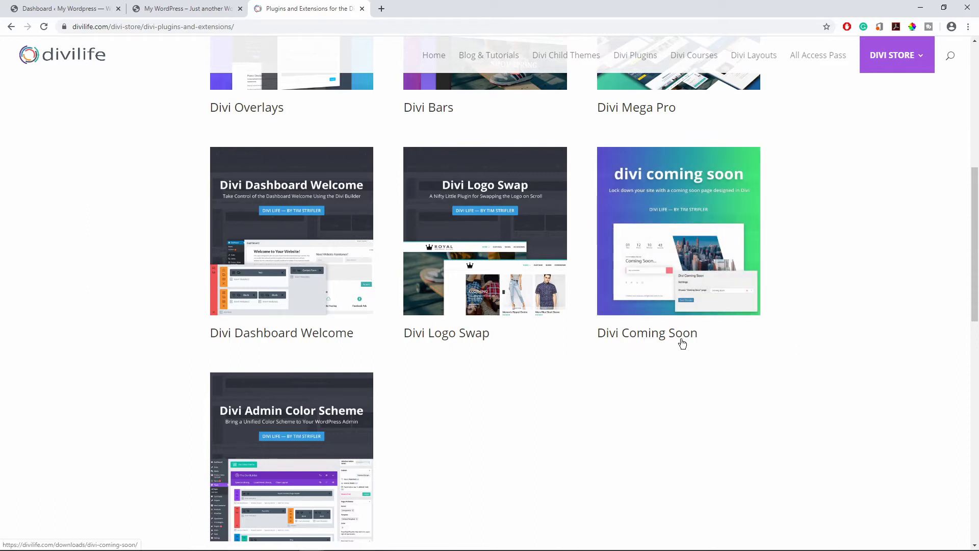
{"action": "left_click", "coordinate": [666, 219]}
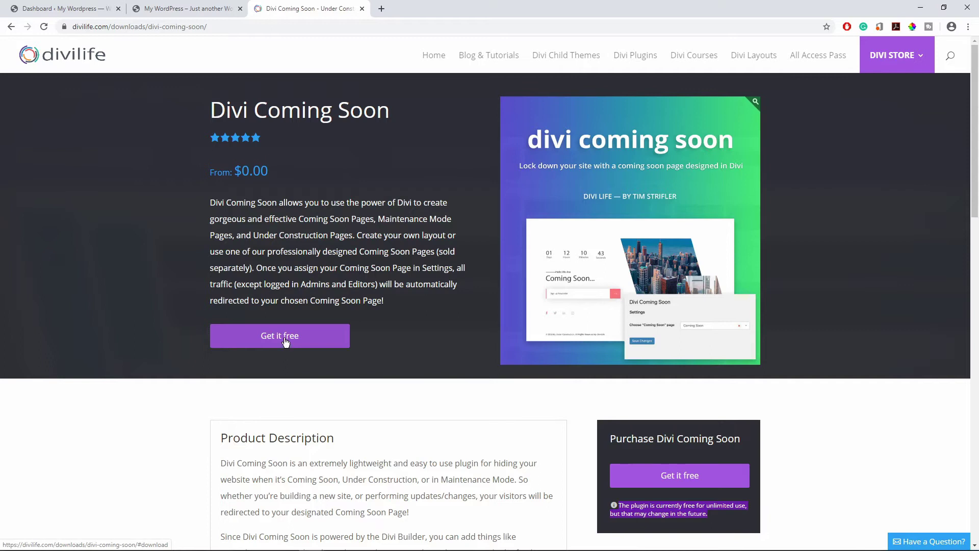
{"action": "left_click", "coordinate": [286, 342]}
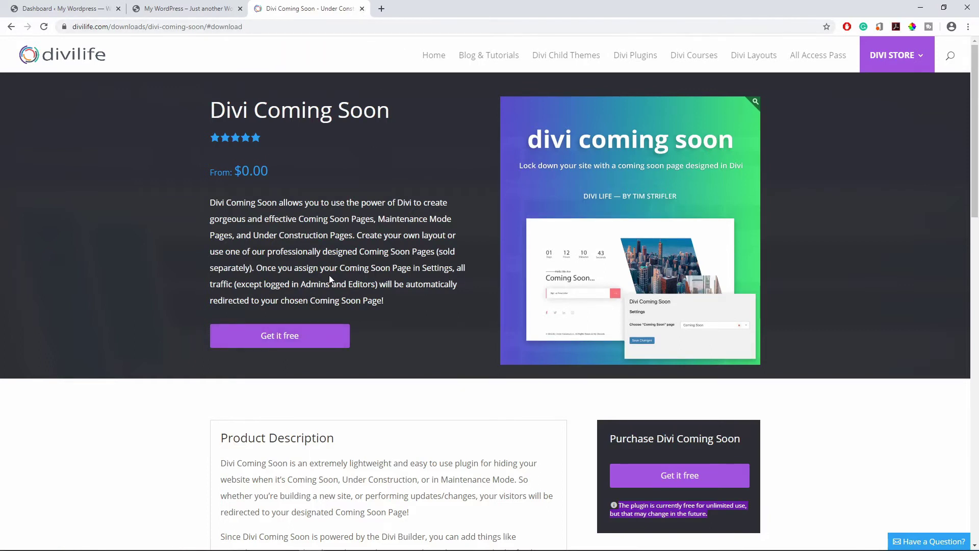
{"action": "left_click", "coordinate": [362, 9]}
{"action": "mouse_move", "coordinate": [35, 244]}
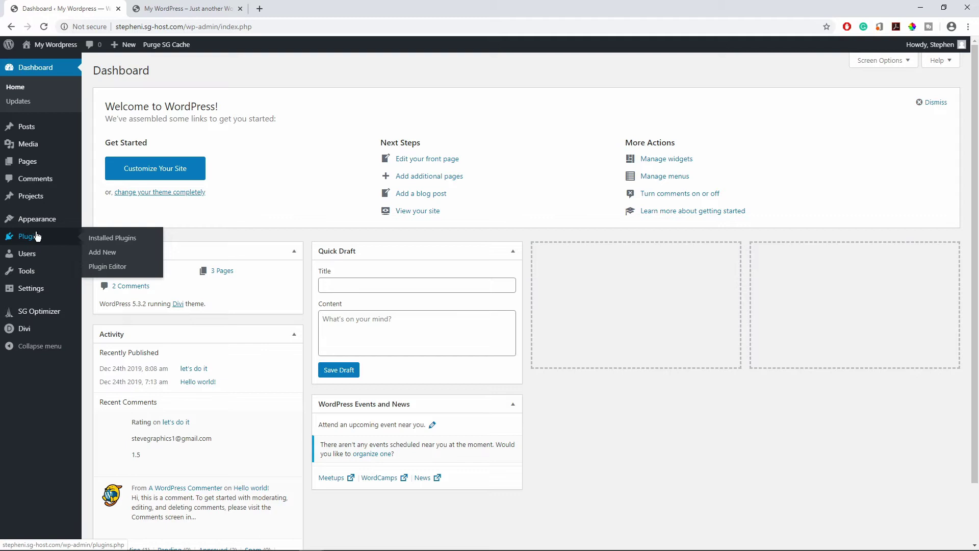
Step: Upload divi-coming-soon-1.0.1.zip through Plugins > Add New and install it
{"action": "left_click", "coordinate": [99, 255]}
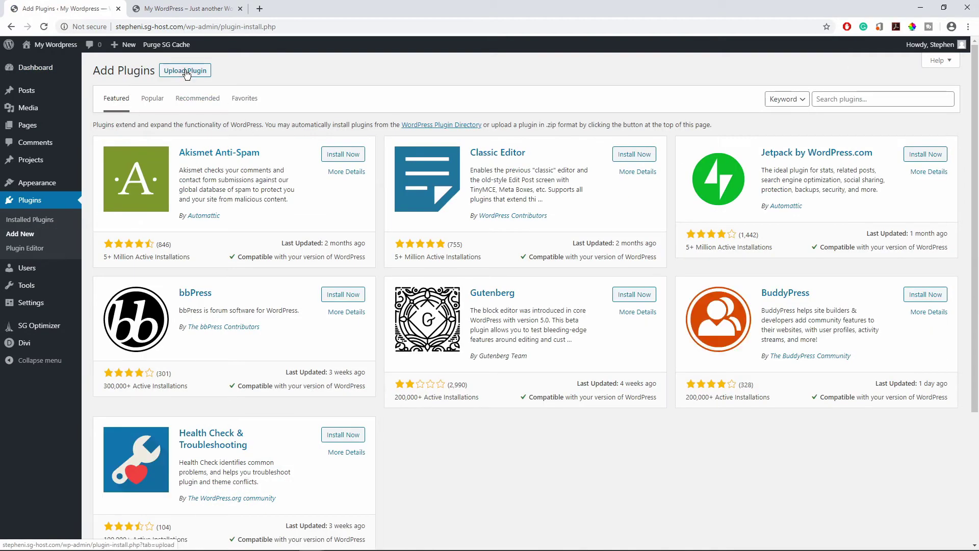
{"action": "left_click", "coordinate": [186, 74]}
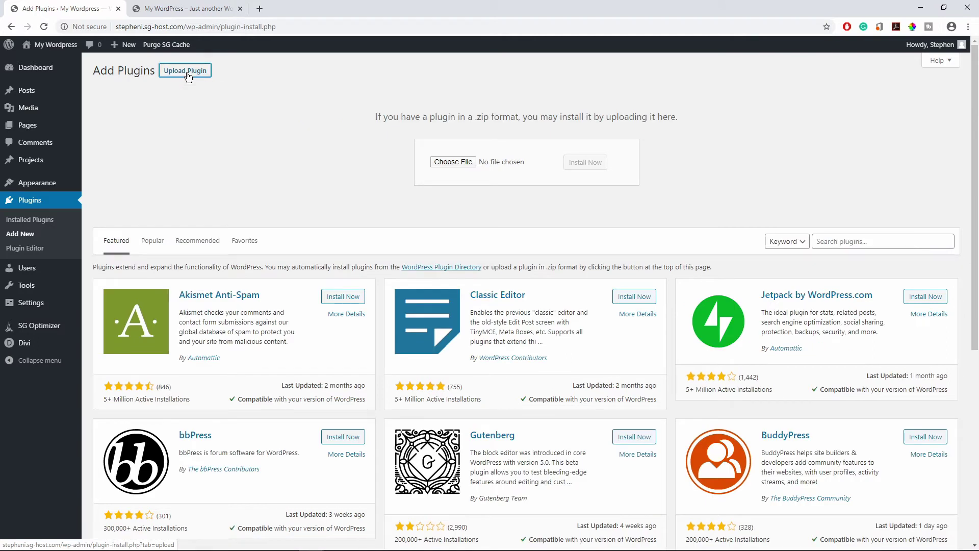
{"action": "left_click", "coordinate": [455, 165]}
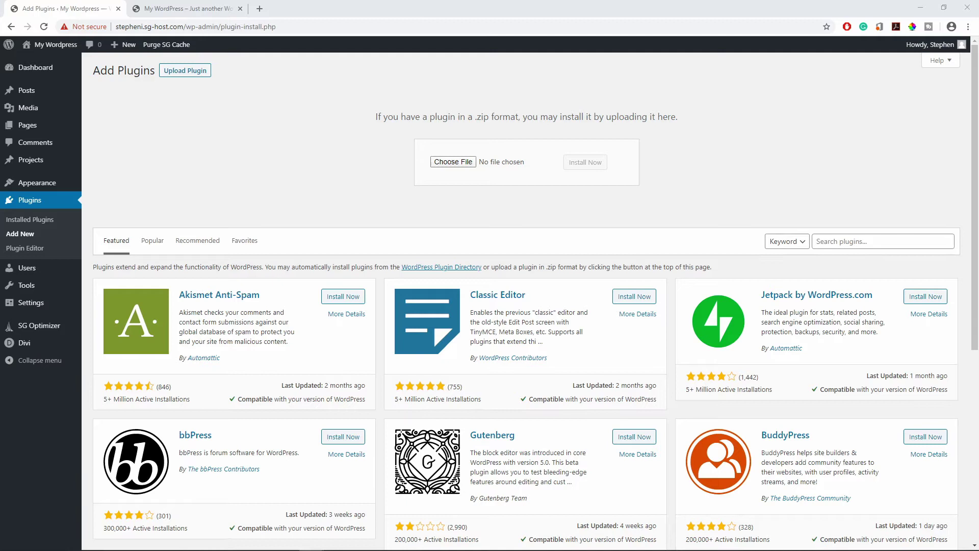
{"action": "key", "text": "Return"}
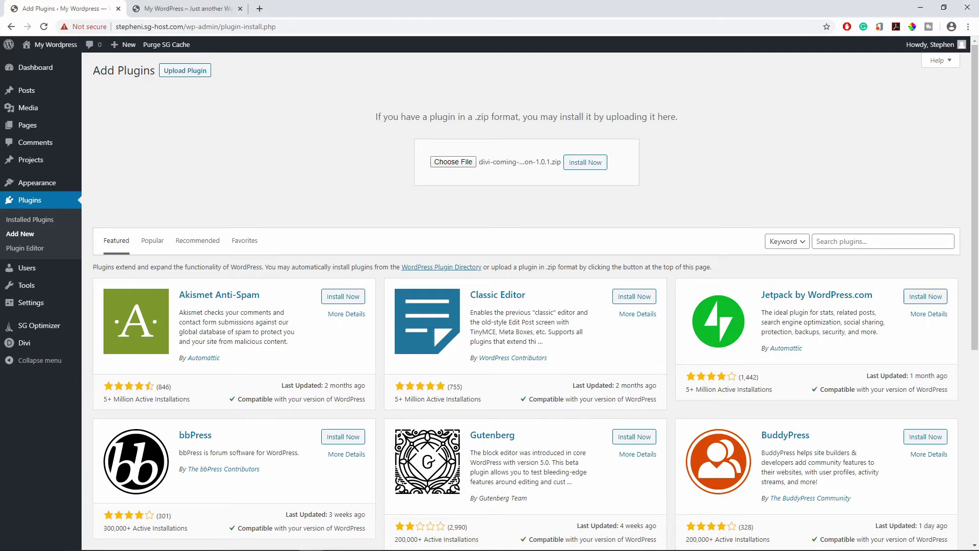
{"action": "left_click", "coordinate": [594, 165]}
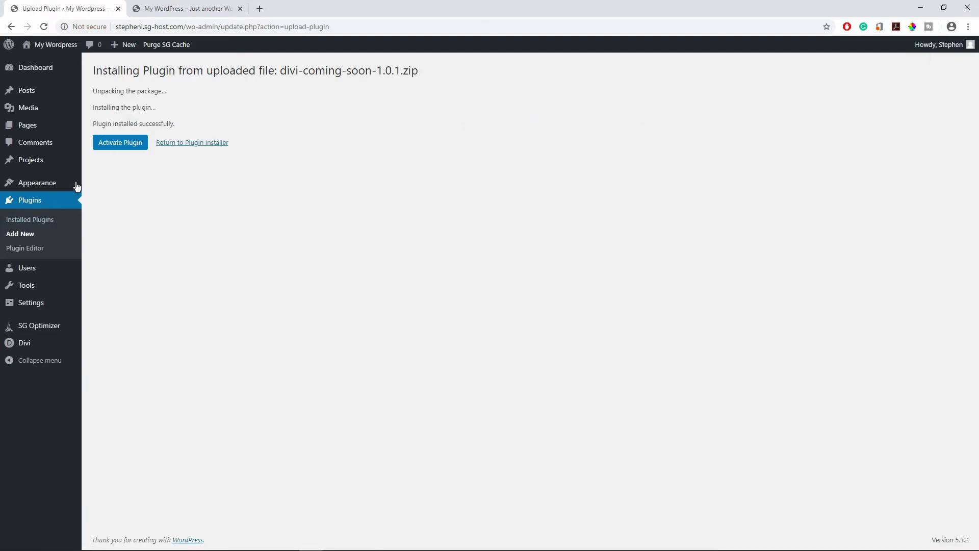
Step: Activate Divi Coming Soon so it joins SG Optimizer as one of 2 active plugins
{"action": "left_click", "coordinate": [118, 152]}
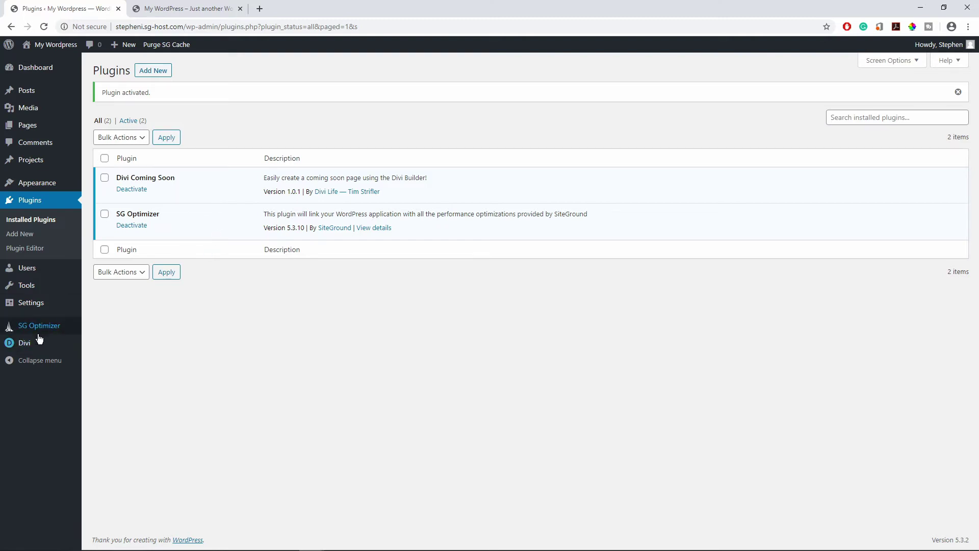
{"action": "mouse_move", "coordinate": [36, 349]}
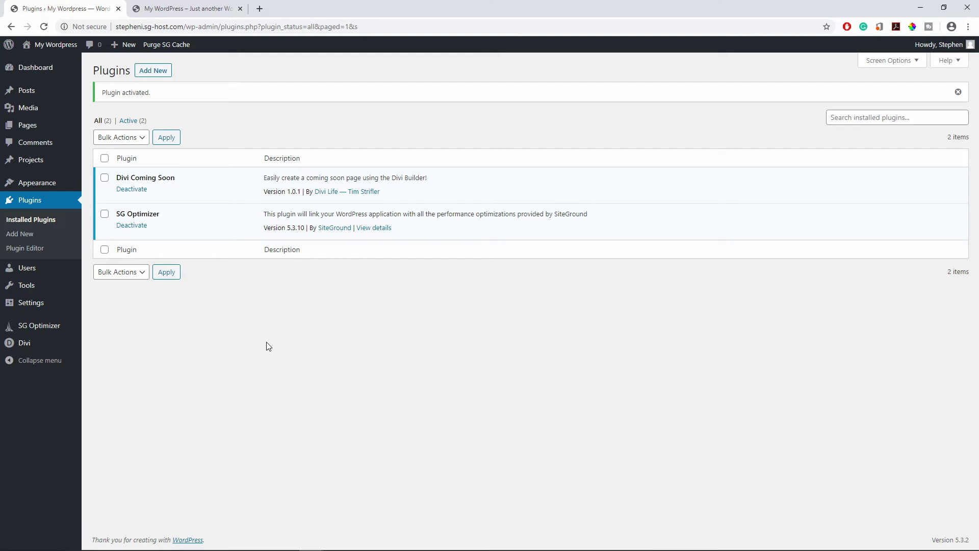
{"action": "mouse_move", "coordinate": [24, 127]}
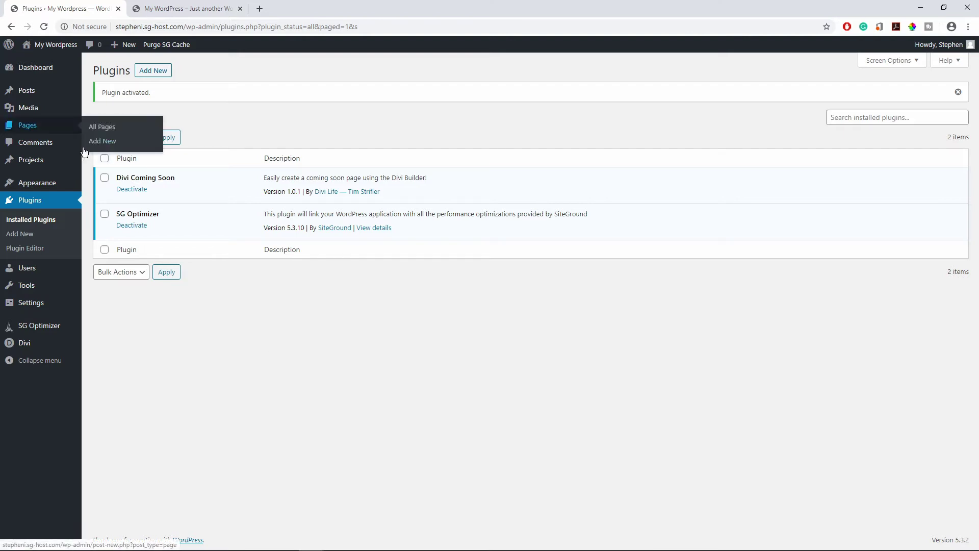
Step: Add a new page titled 'Coming Soon' and open it in the Divi Builder
{"action": "left_click", "coordinate": [111, 143]}
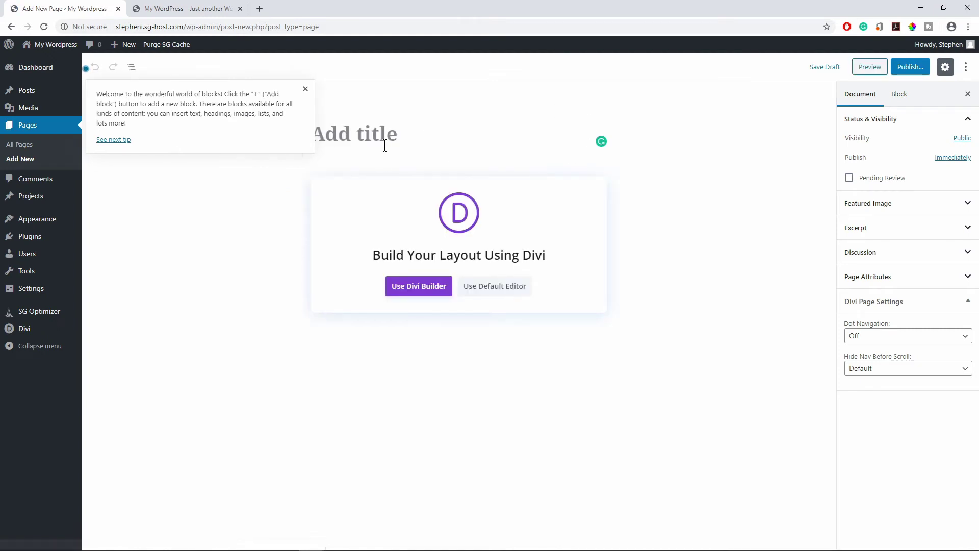
{"action": "left_click", "coordinate": [347, 132]}
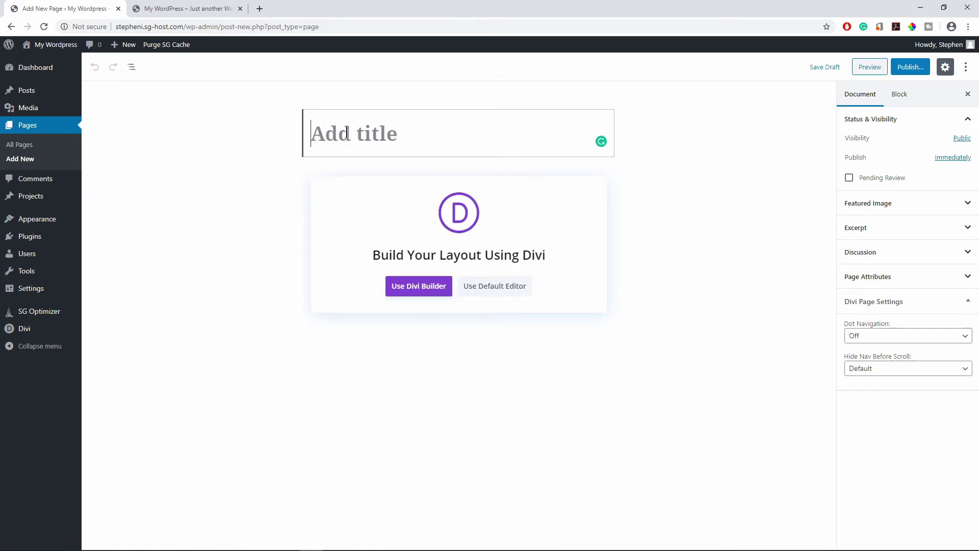
{"action": "type", "text": "C"}
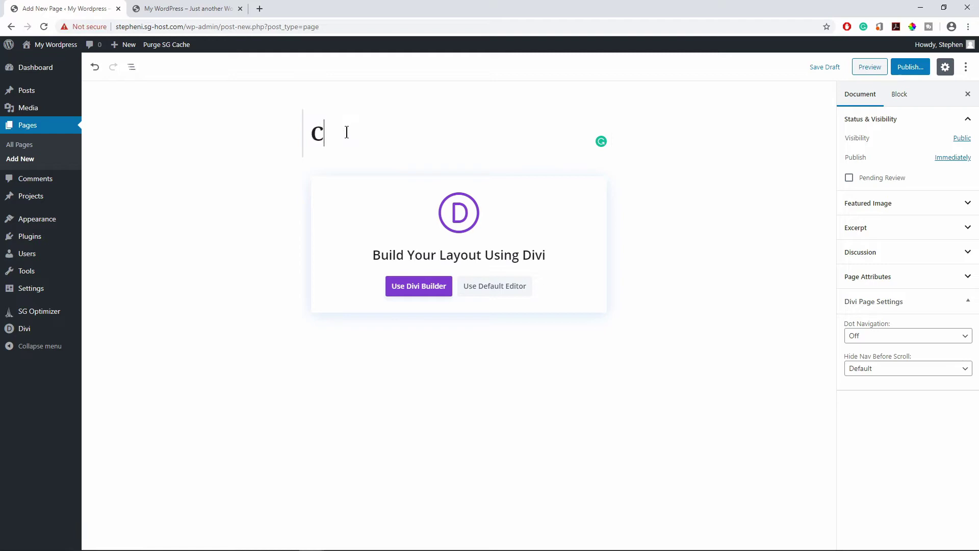
{"action": "type", "text": "oming "}
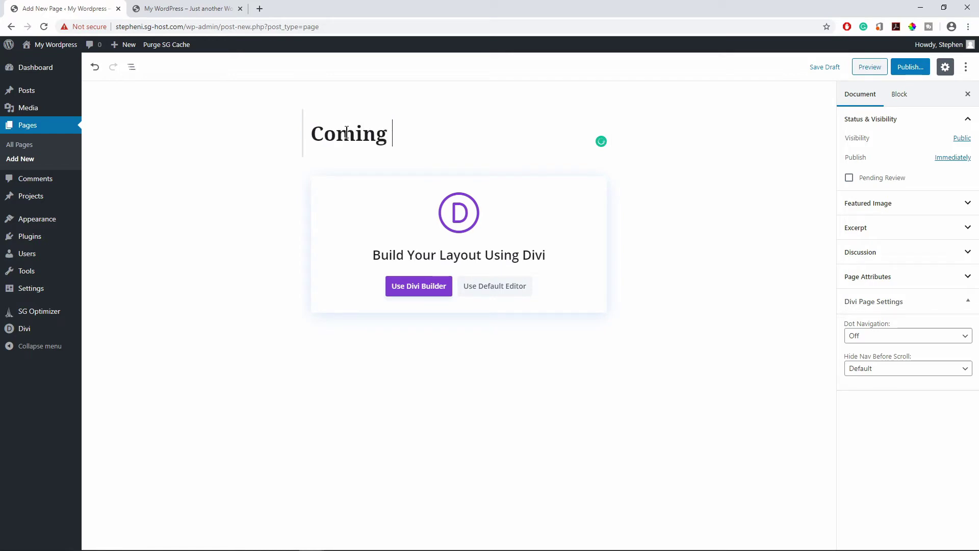
{"action": "type", "text": "Soon"}
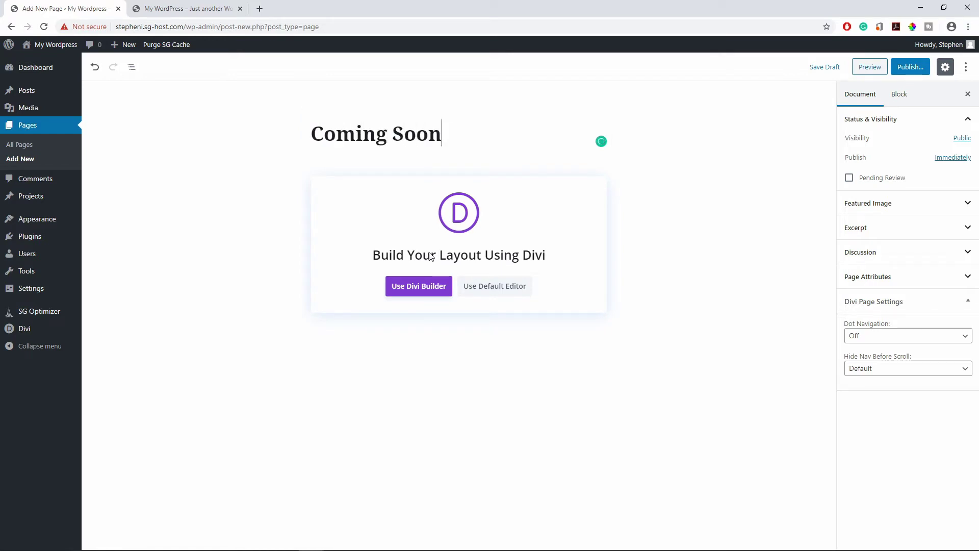
{"action": "left_click", "coordinate": [421, 290]}
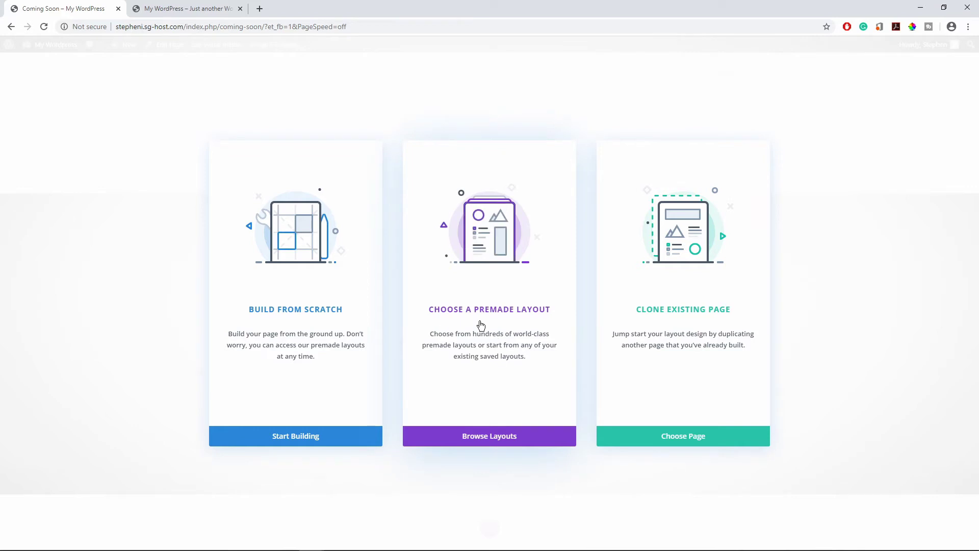
Step: Search premade layouts for 'coming' and import the Software Marketing Coming Soon Page layout
{"action": "left_click", "coordinate": [500, 444]}
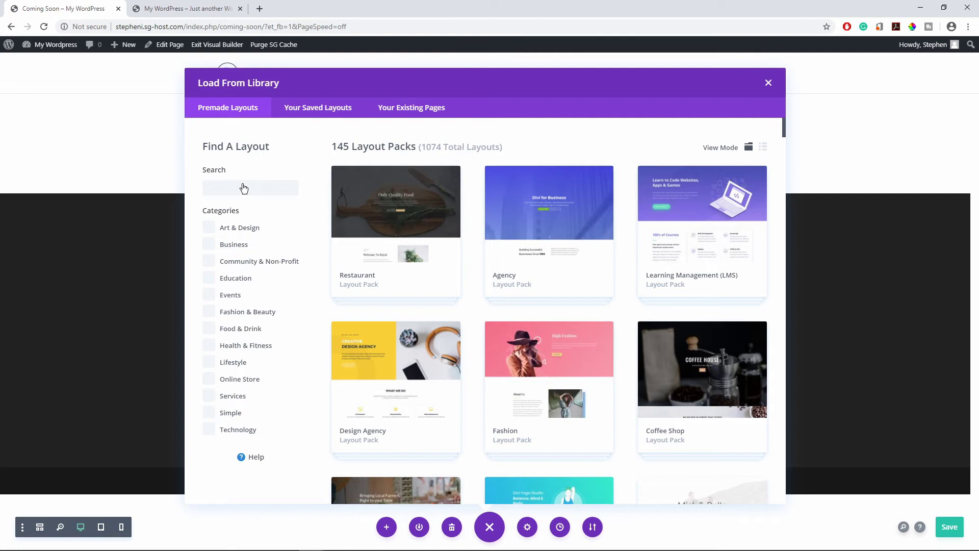
{"action": "left_click", "coordinate": [239, 186]}
{"action": "type", "text": "co"}
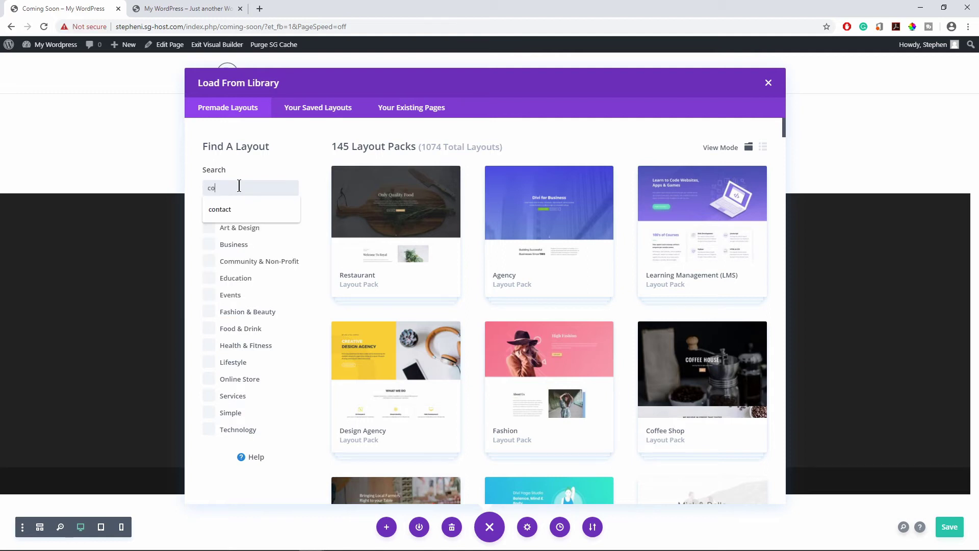
{"action": "type", "text": "ming"}
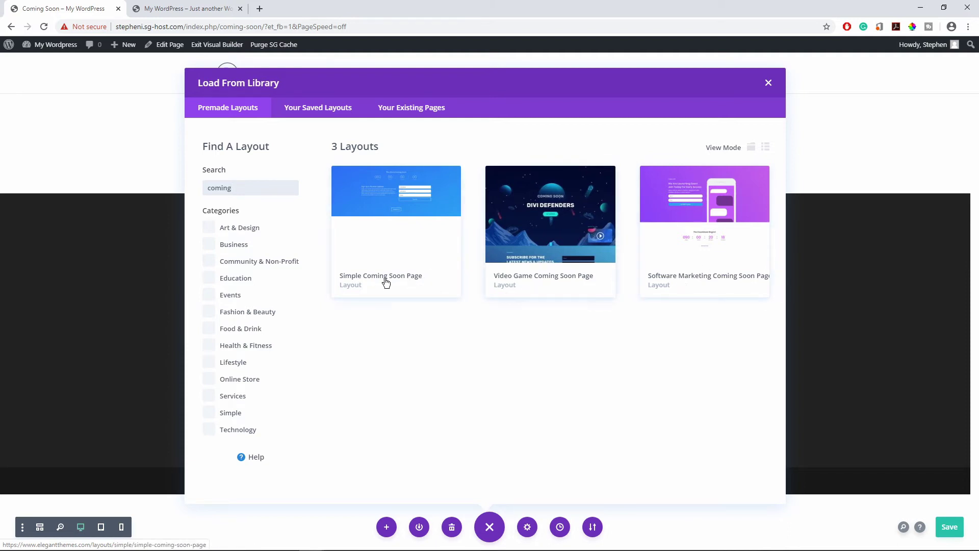
{"action": "left_click", "coordinate": [719, 262]}
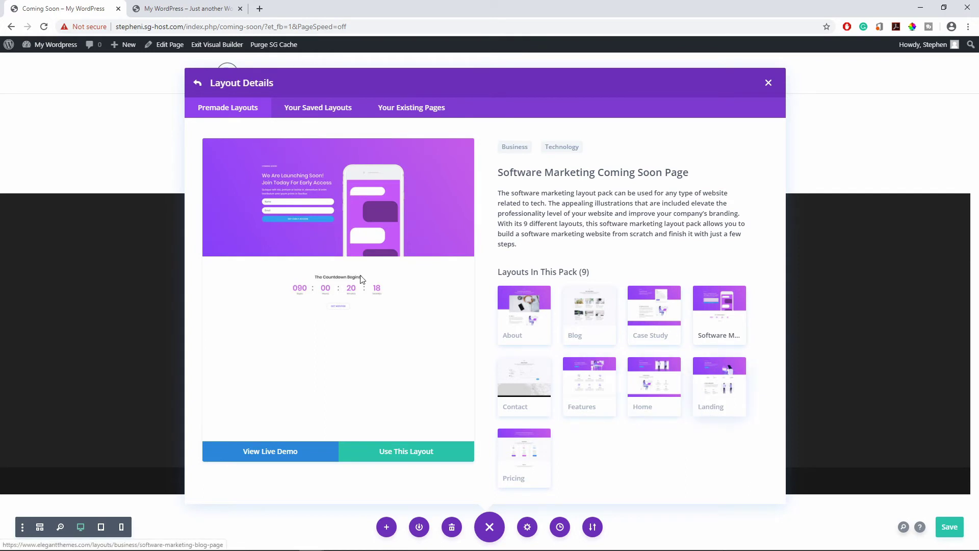
{"action": "left_click", "coordinate": [411, 452]}
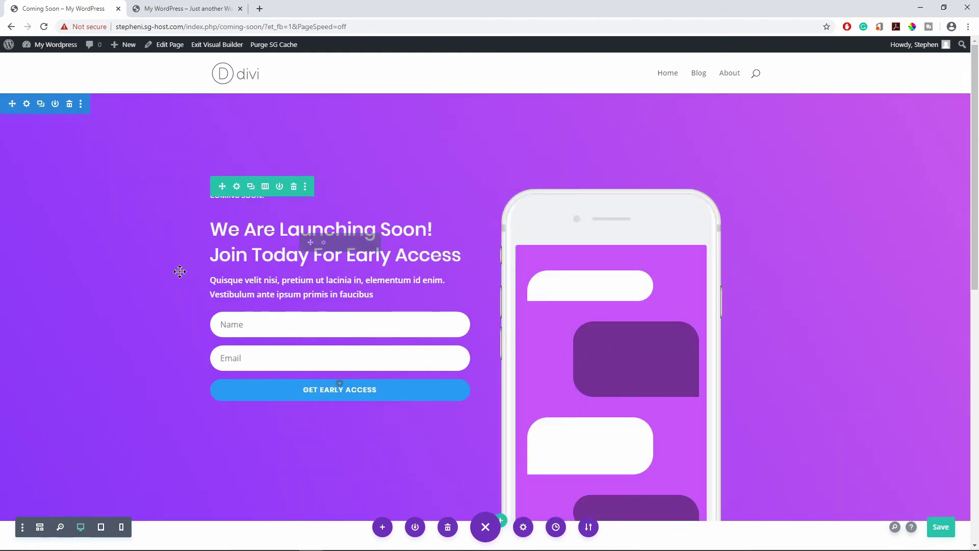
Step: Review the imported layout, save the page, and exit the Visual Builder
{"action": "scroll", "coordinate": [584, 339], "scroll_direction": "down", "scroll_amount": 4}
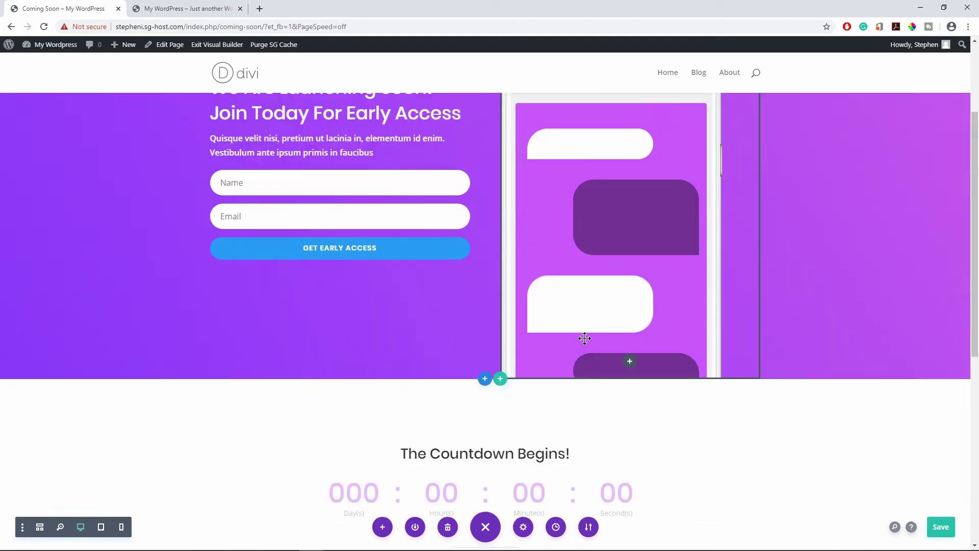
{"action": "scroll", "coordinate": [651, 302], "scroll_direction": "up", "scroll_amount": 3}
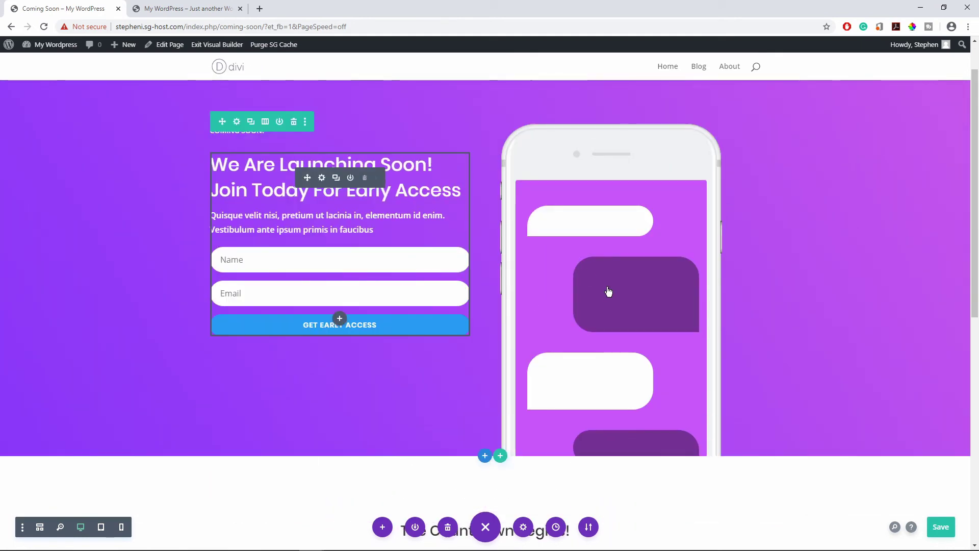
{"action": "scroll", "coordinate": [548, 293], "scroll_direction": "down", "scroll_amount": 2}
{"action": "scroll", "coordinate": [313, 255], "scroll_direction": "up", "scroll_amount": 3}
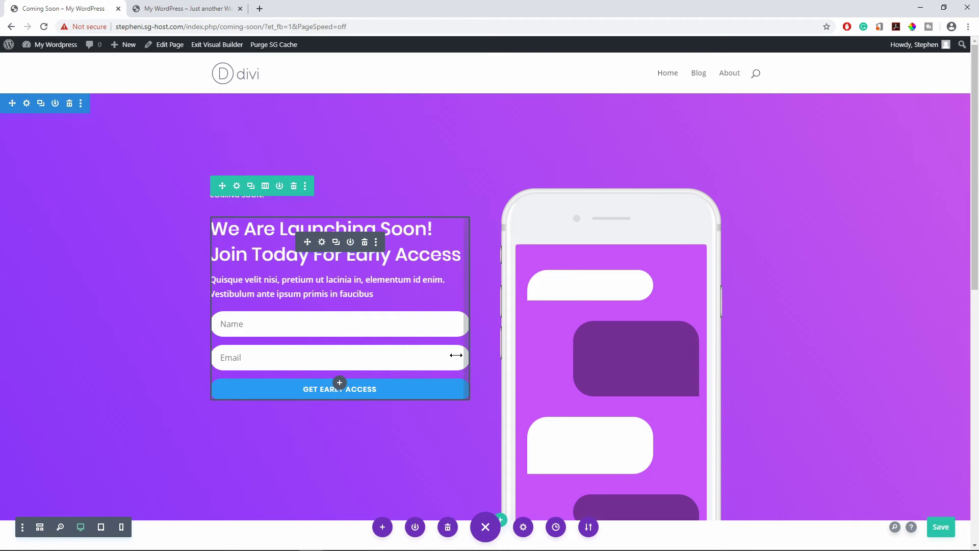
{"action": "scroll", "coordinate": [490, 356], "scroll_direction": "down", "scroll_amount": 5}
{"action": "scroll", "coordinate": [504, 394], "scroll_direction": "down", "scroll_amount": 2}
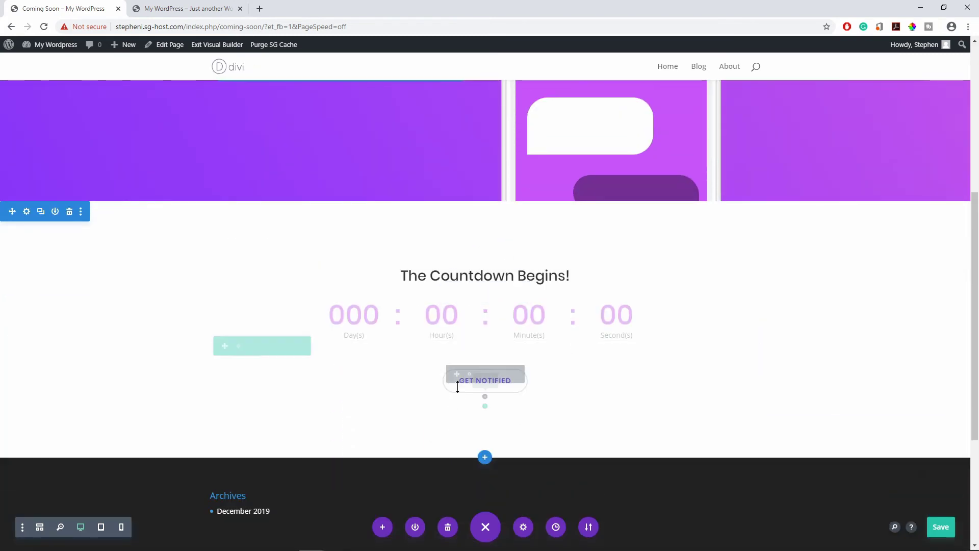
{"action": "scroll", "coordinate": [483, 334], "scroll_direction": "up", "scroll_amount": 6}
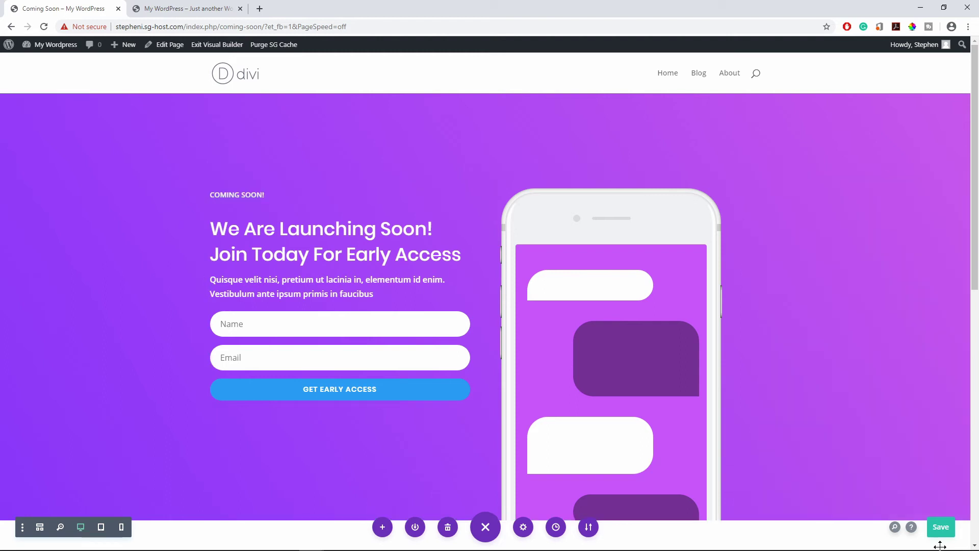
{"action": "left_click", "coordinate": [941, 527]}
{"action": "left_click", "coordinate": [218, 49]}
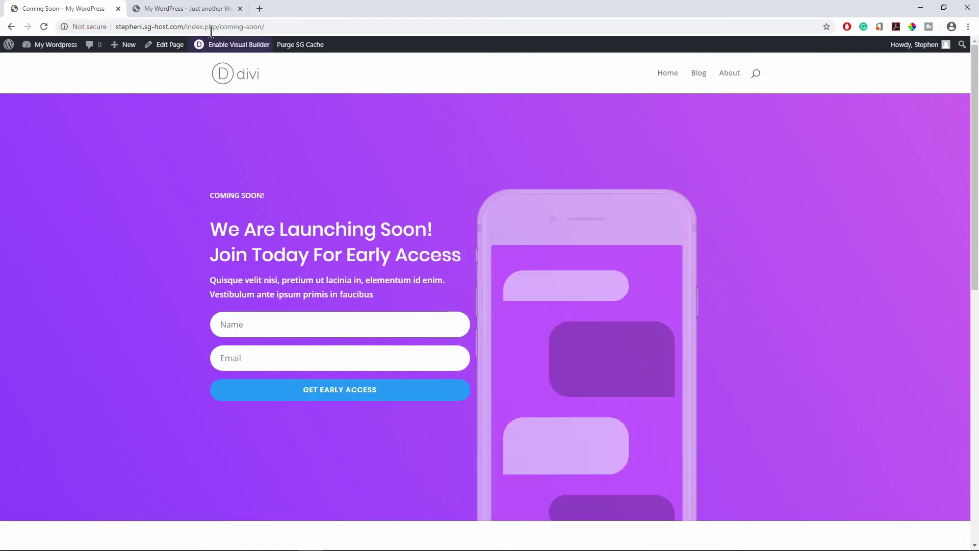
Step: Choose the 'Coming Soon' page in Divi Coming Soon settings, save, and reload the site's home page
{"action": "mouse_move", "coordinate": [56, 48]}
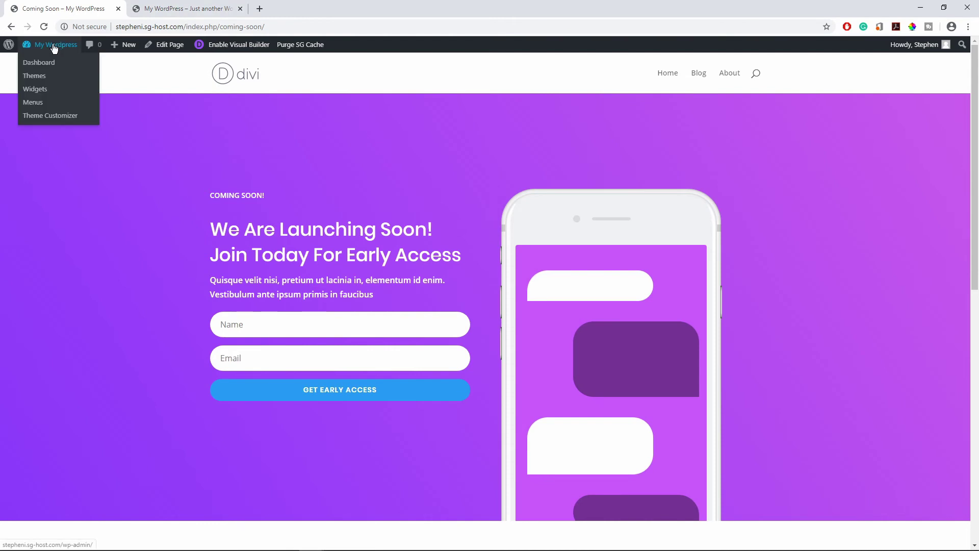
{"action": "left_click", "coordinate": [43, 63]}
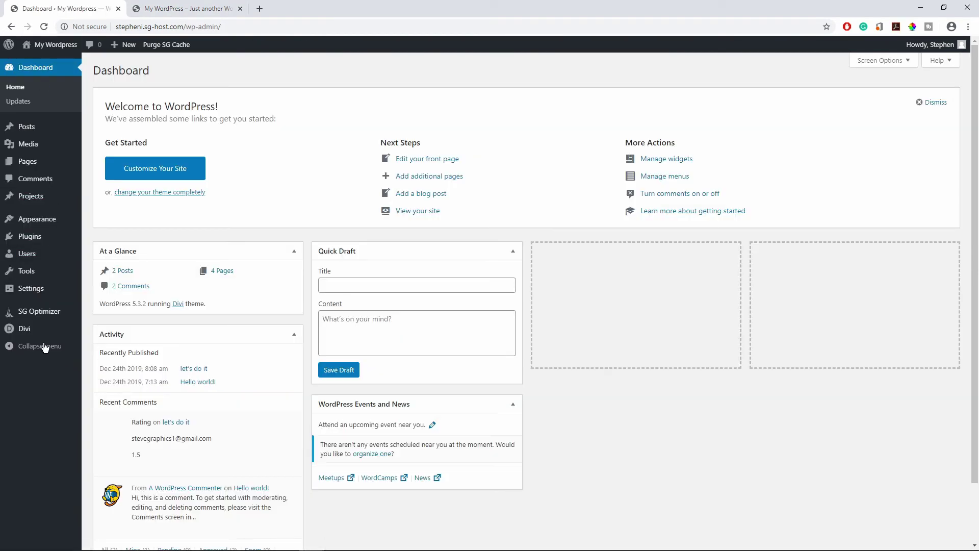
{"action": "mouse_move", "coordinate": [23, 331]}
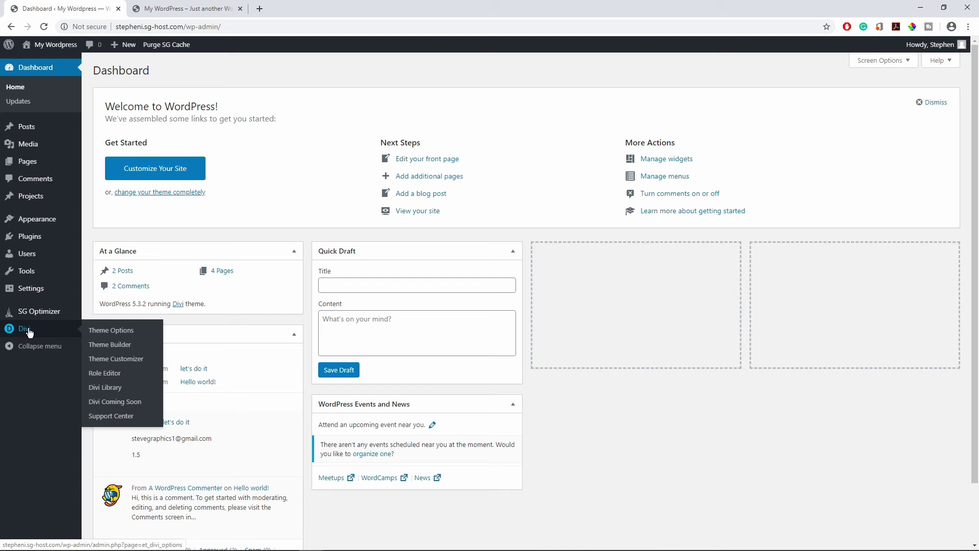
{"action": "left_click", "coordinate": [121, 402]}
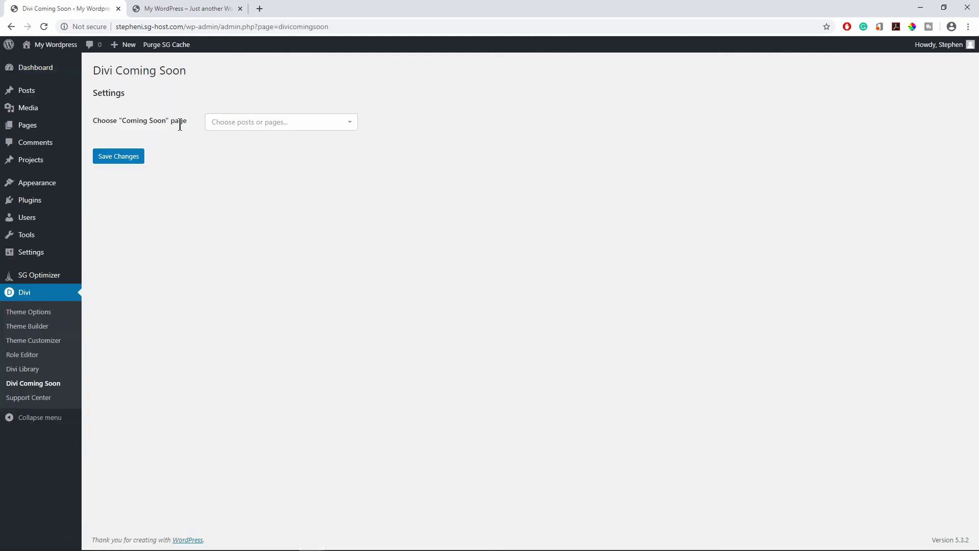
{"action": "left_click", "coordinate": [281, 122]}
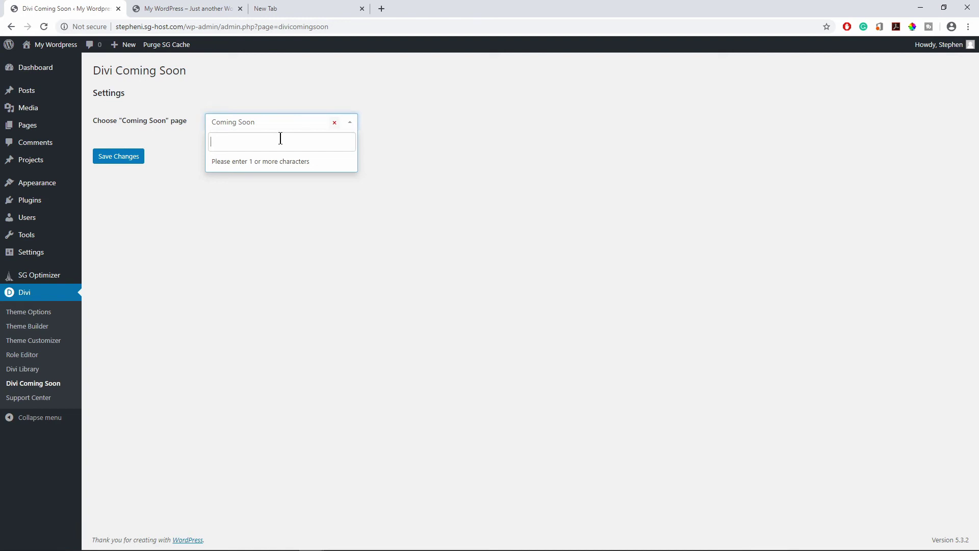
{"action": "type", "text": "coming"}
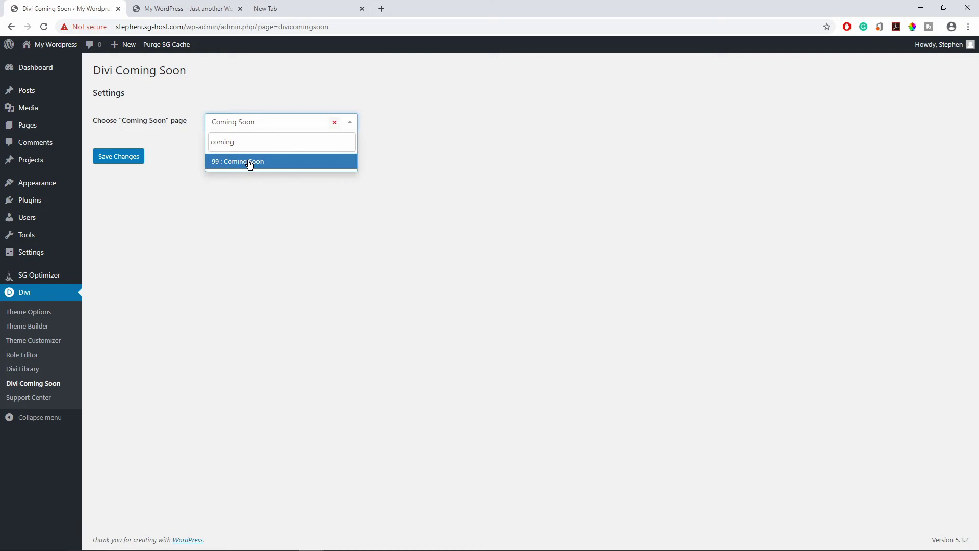
{"action": "left_click", "coordinate": [250, 162]}
{"action": "left_click", "coordinate": [125, 161]}
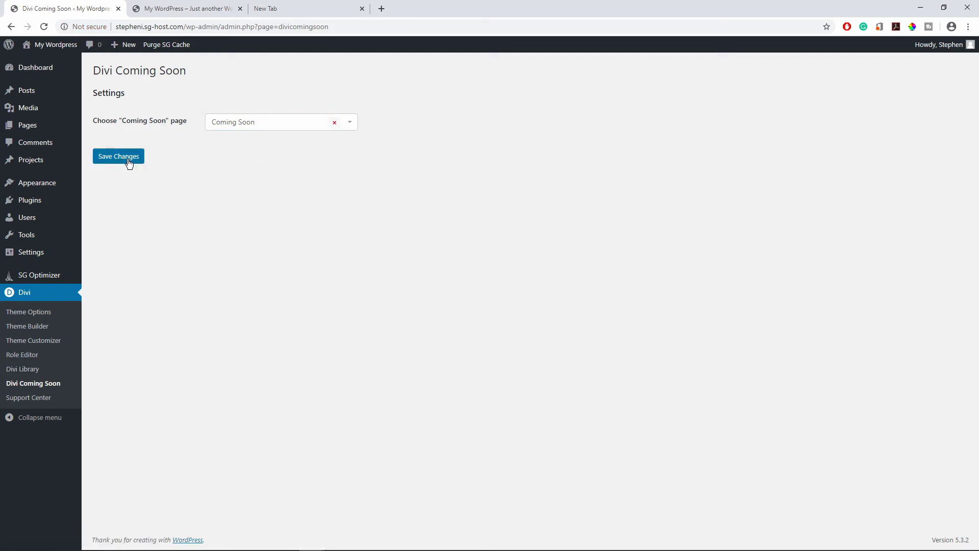
{"action": "left_click", "coordinate": [206, 9]}
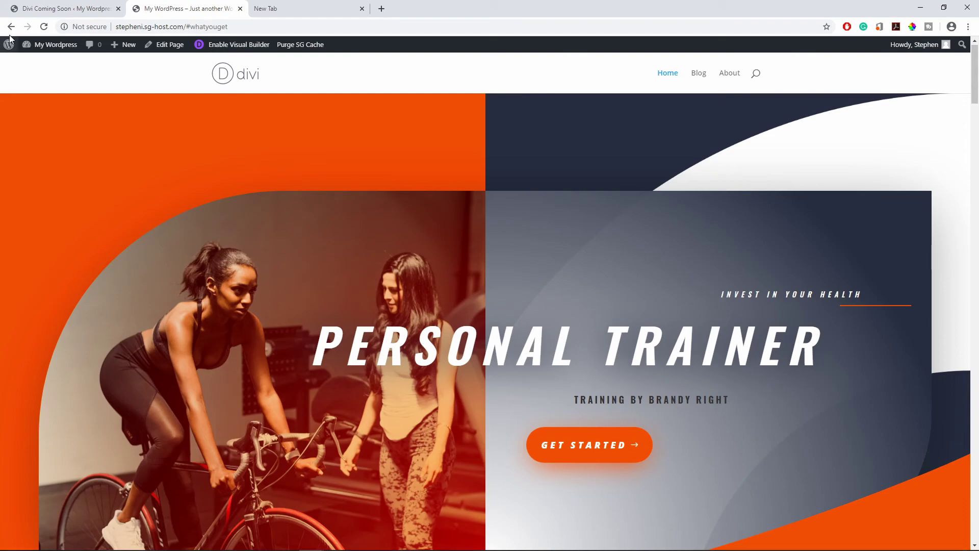
{"action": "left_click", "coordinate": [44, 26]}
{"action": "left_click", "coordinate": [305, 9]}
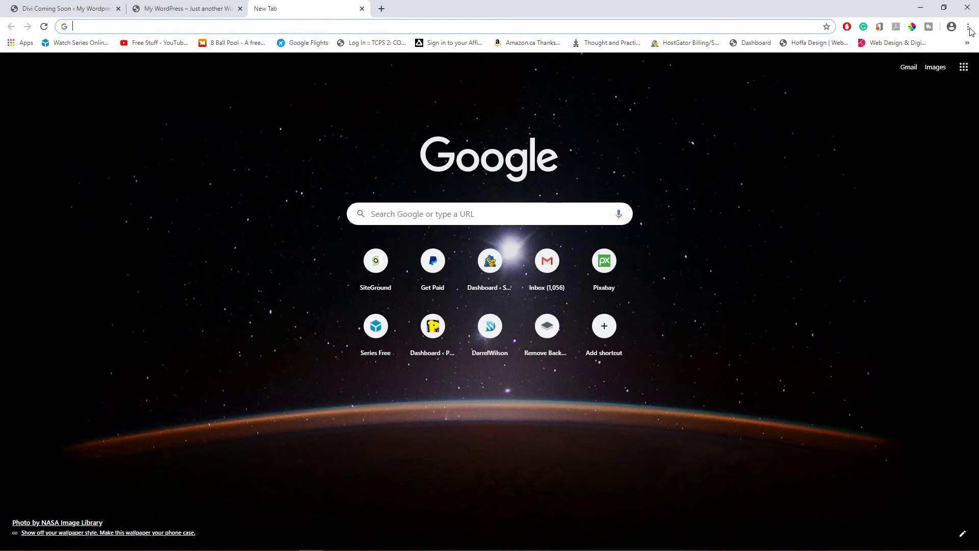
{"action": "key", "text": "ctrl+shift+n"}
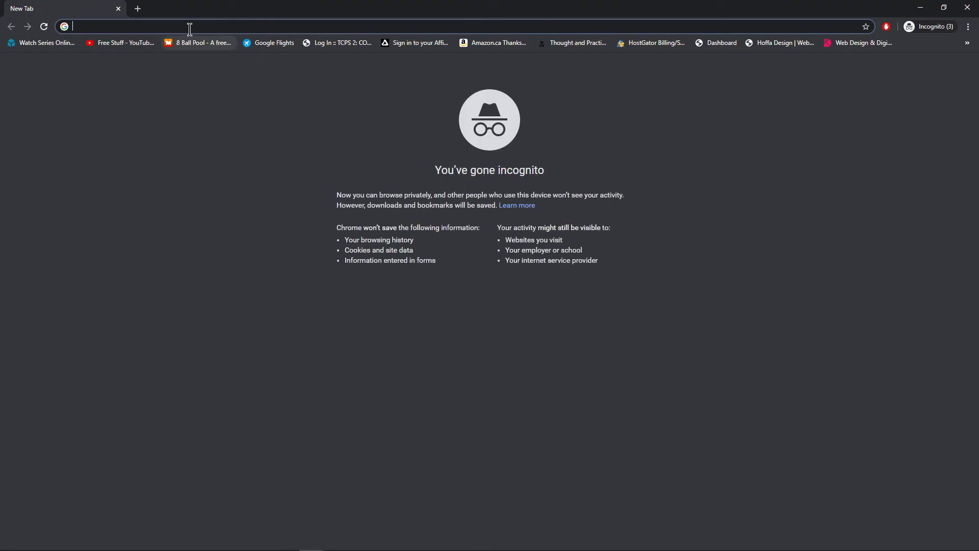
{"action": "type", "text": "http://stepheni.sg-host.com/"}
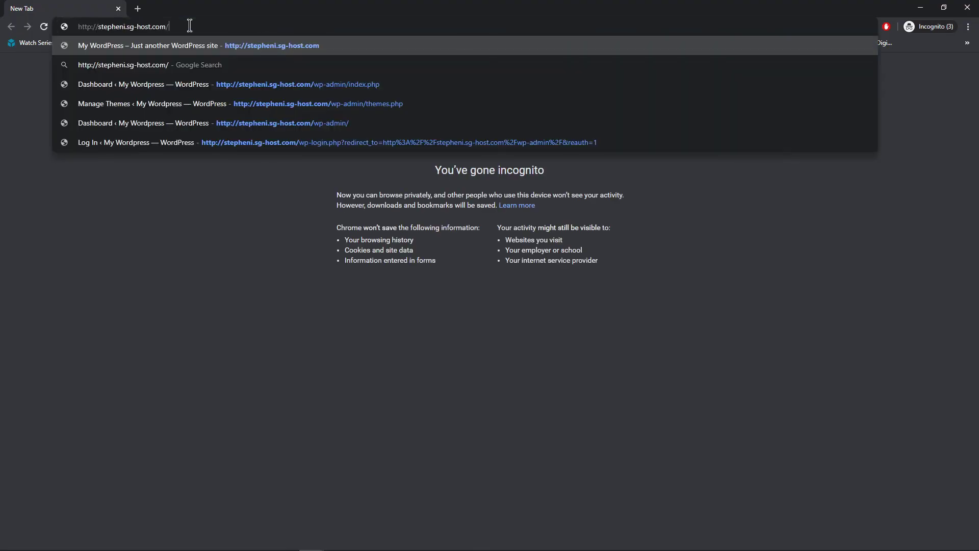
{"action": "type", "text": "/"}
{"action": "key", "text": "Return"}
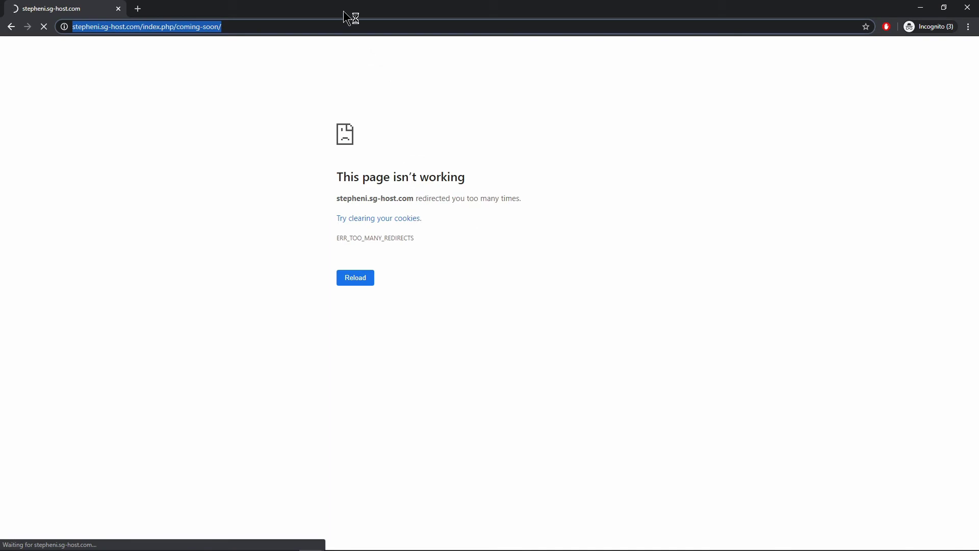
{"action": "key", "text": "super+Down"}
{"action": "key", "text": "super+Down"}
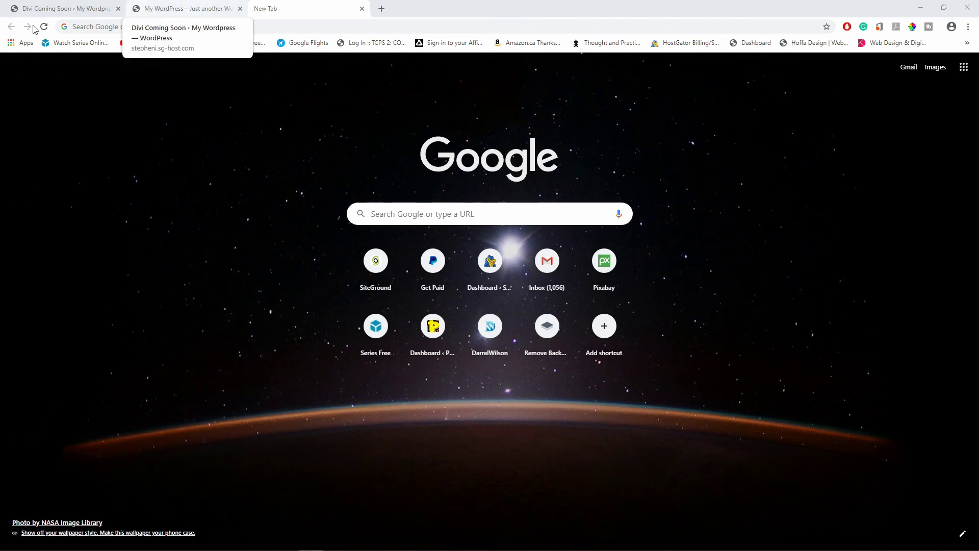
Step: Set the permalink structure to Post name under Settings > Permalinks and save
{"action": "left_click", "coordinate": [47, 7]}
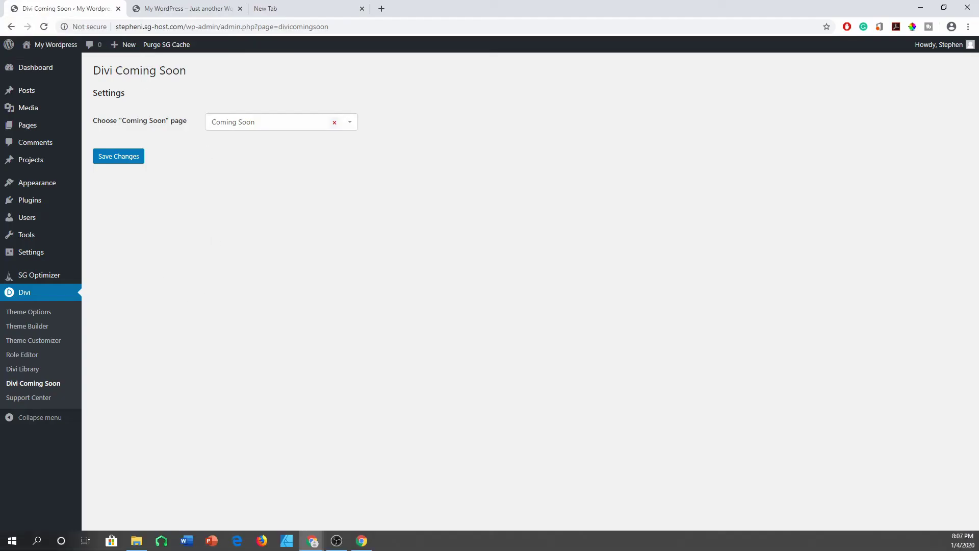
{"action": "mouse_move", "coordinate": [33, 256]}
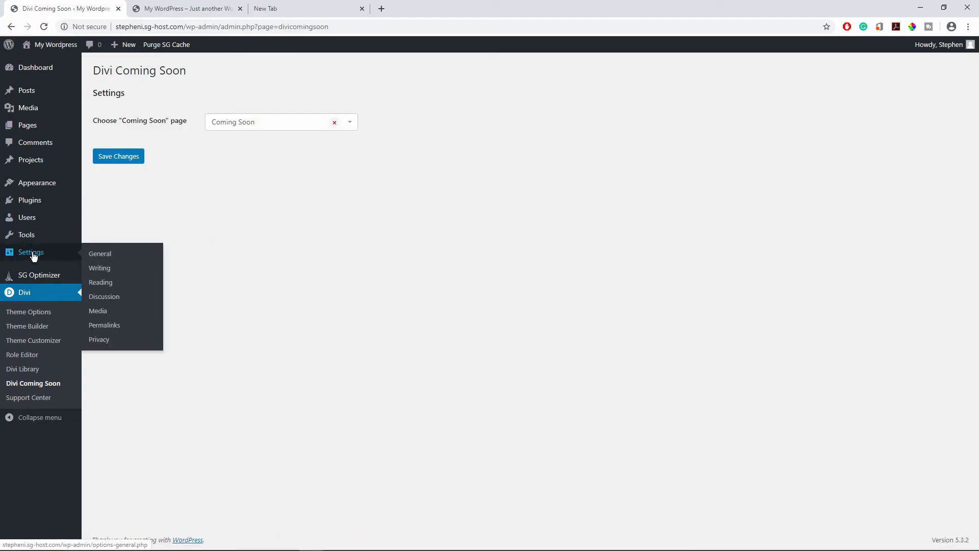
{"action": "left_click", "coordinate": [101, 271]}
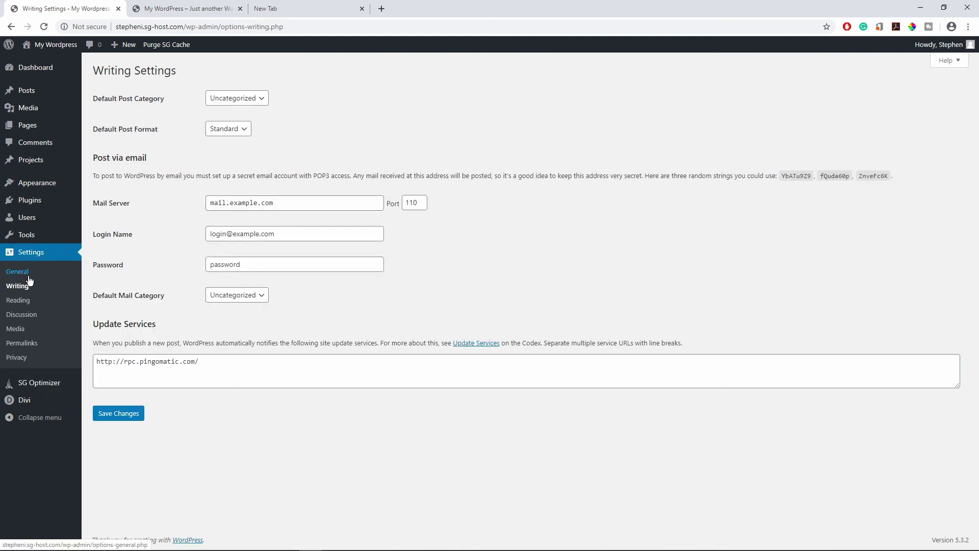
{"action": "left_click", "coordinate": [32, 342]}
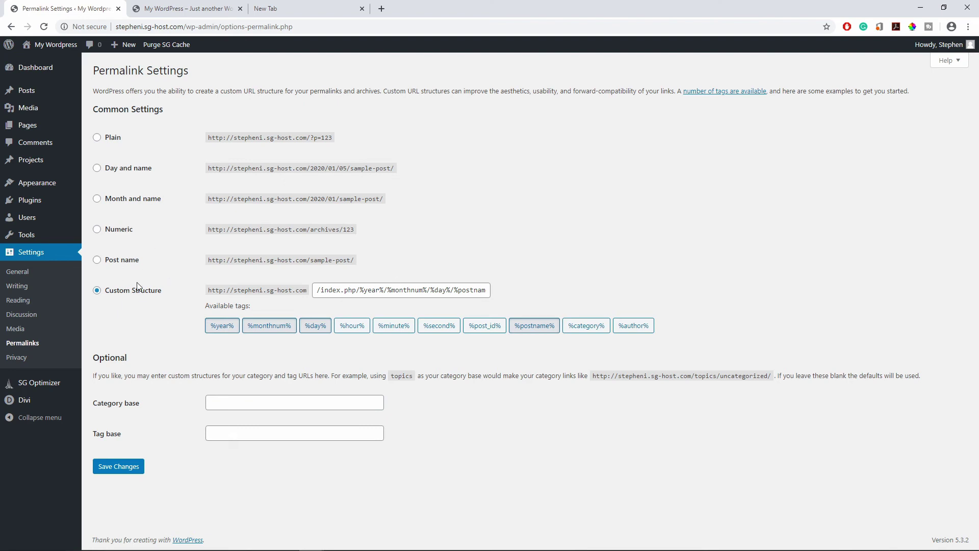
{"action": "left_click", "coordinate": [97, 261]}
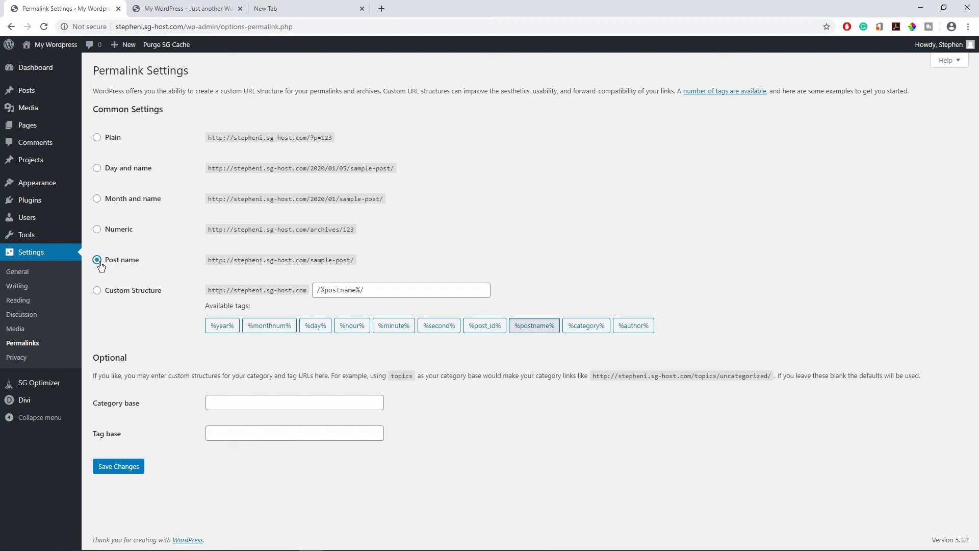
{"action": "left_click", "coordinate": [130, 470]}
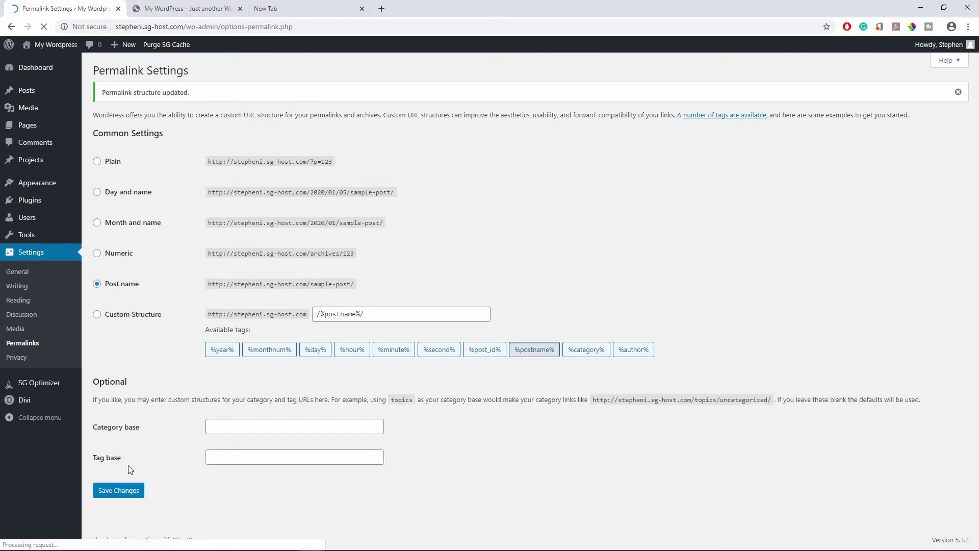
{"action": "left_click_drag", "start_coordinate": [0, 8], "coordinate": [385, 20]}
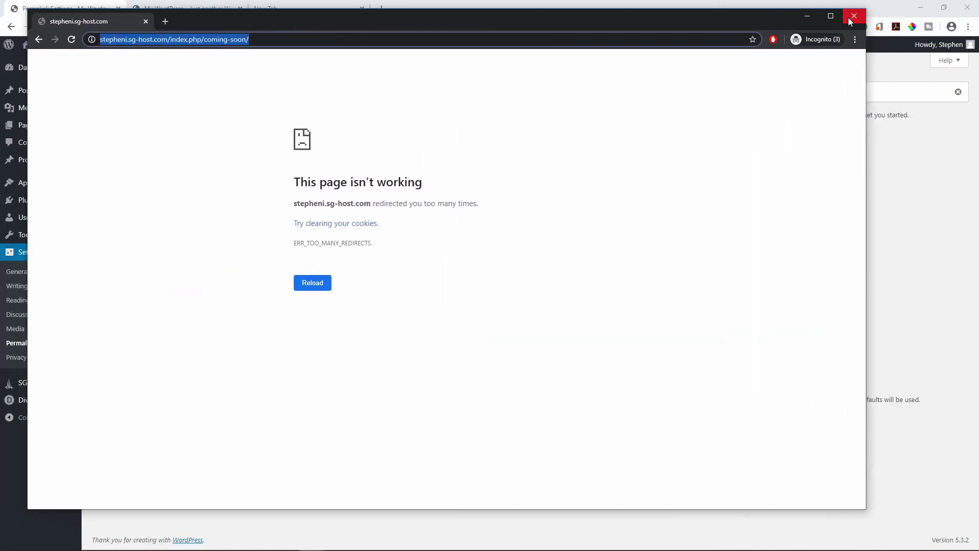
{"action": "left_click", "coordinate": [831, 15]}
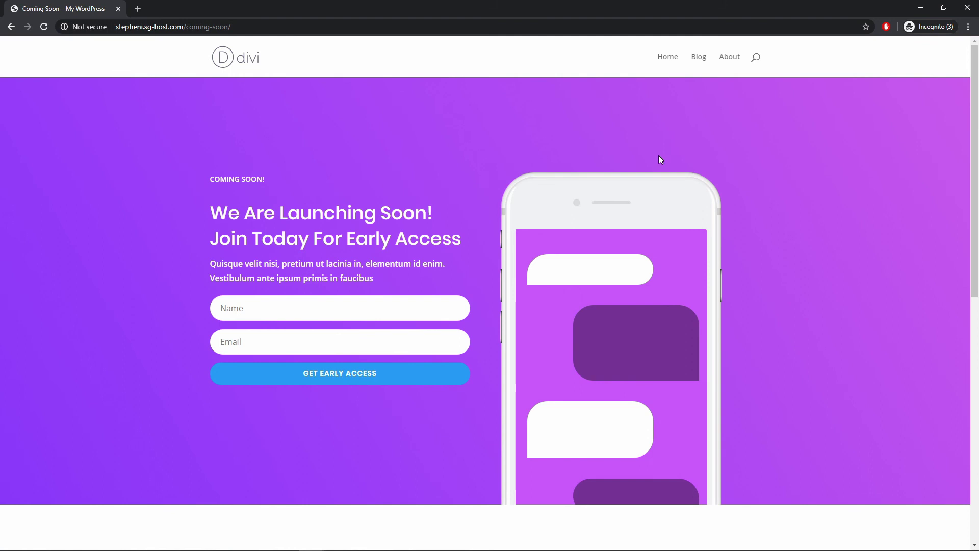
{"action": "scroll", "coordinate": [597, 278], "scroll_direction": "down", "scroll_amount": 2}
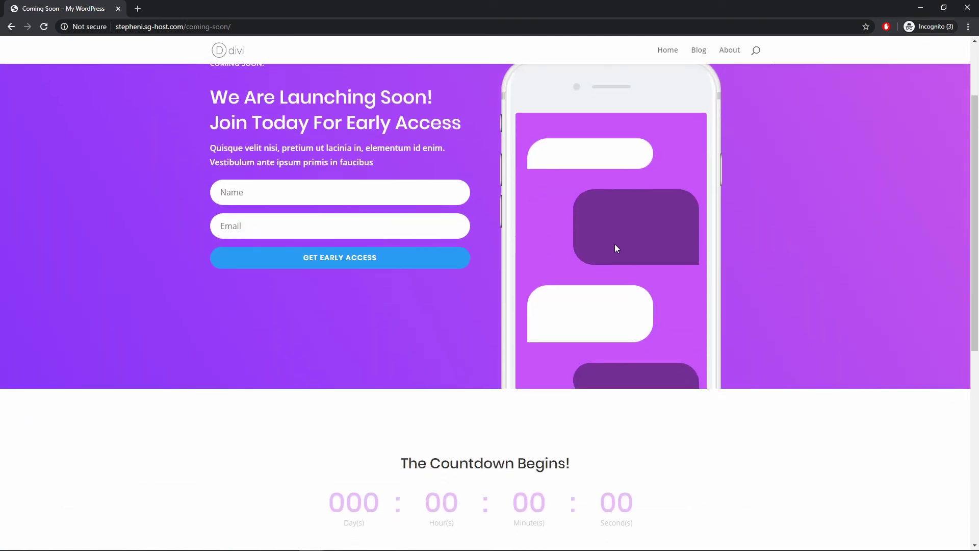
{"action": "scroll", "coordinate": [614, 246], "scroll_direction": "up", "scroll_amount": 2}
{"action": "scroll", "coordinate": [603, 228], "scroll_direction": "down", "scroll_amount": 9}
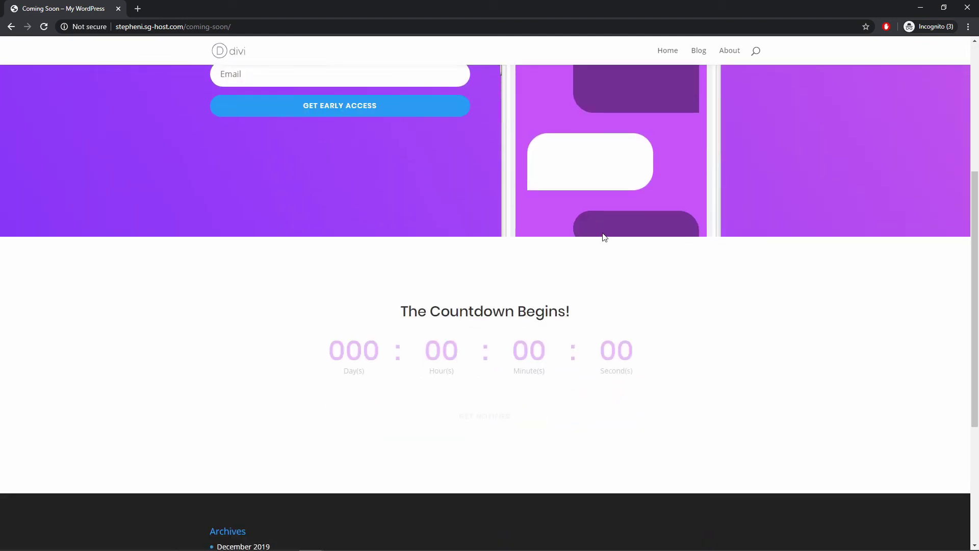
{"action": "scroll", "coordinate": [604, 276], "scroll_direction": "up", "scroll_amount": 6}
{"action": "scroll", "coordinate": [607, 268], "scroll_direction": "up", "scroll_amount": 3}
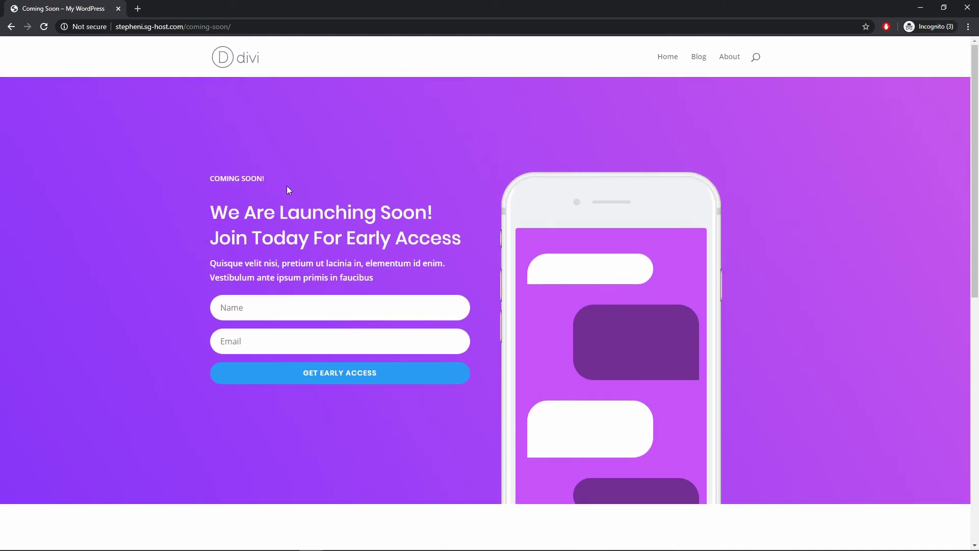
{"action": "scroll", "coordinate": [575, 170], "scroll_direction": "down", "scroll_amount": 9}
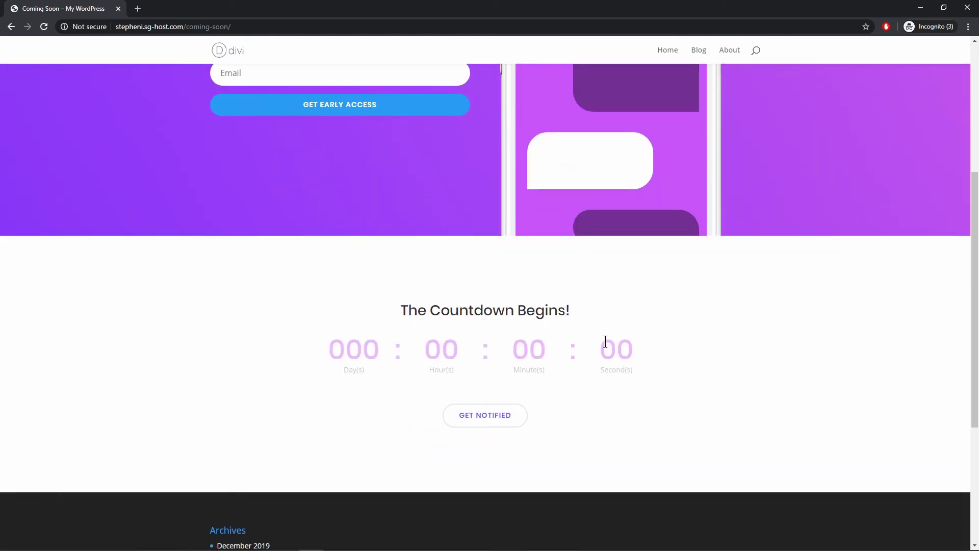
{"action": "scroll", "coordinate": [628, 359], "scroll_direction": "up", "scroll_amount": 9}
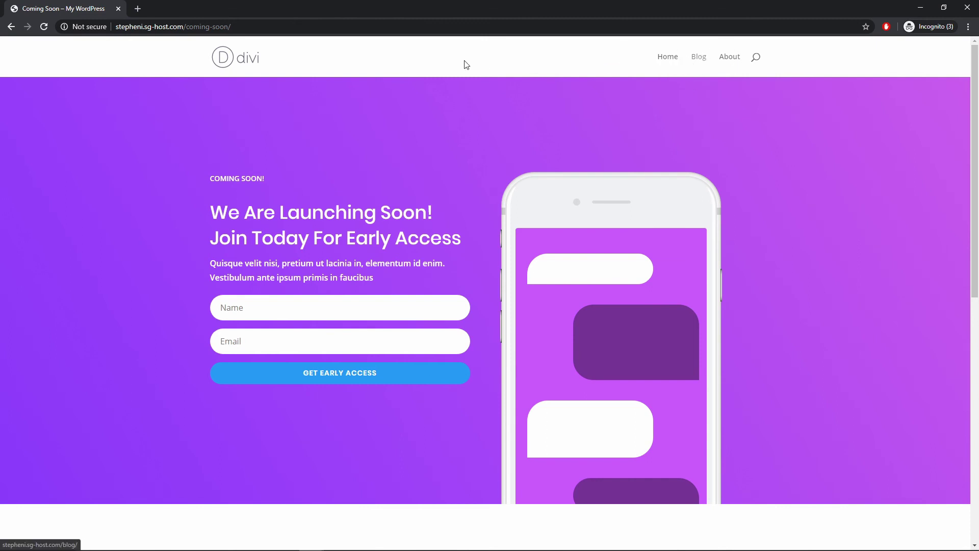
{"action": "left_click", "coordinate": [671, 60]}
{"action": "scroll", "coordinate": [626, 136], "scroll_direction": "down", "scroll_amount": 10}
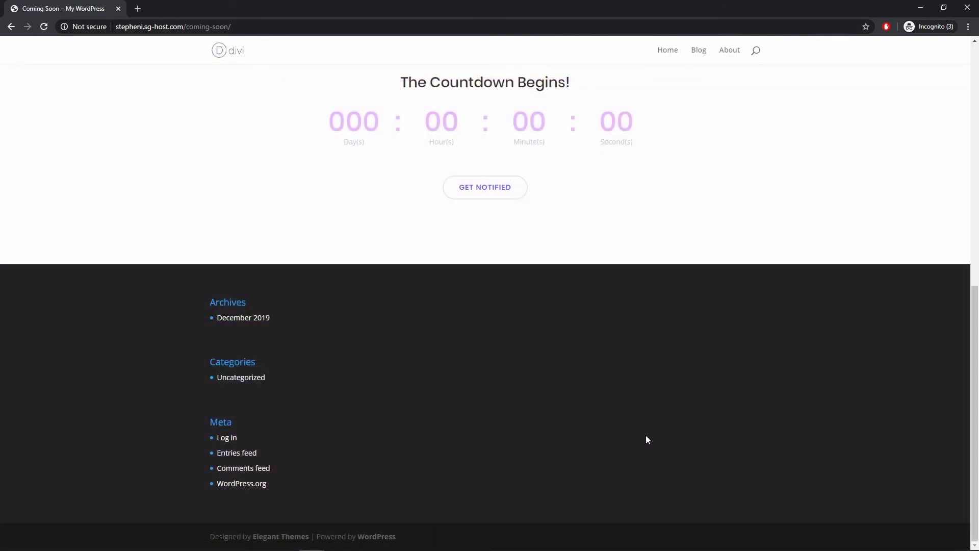
{"action": "scroll", "coordinate": [646, 436], "scroll_direction": "up", "scroll_amount": 10}
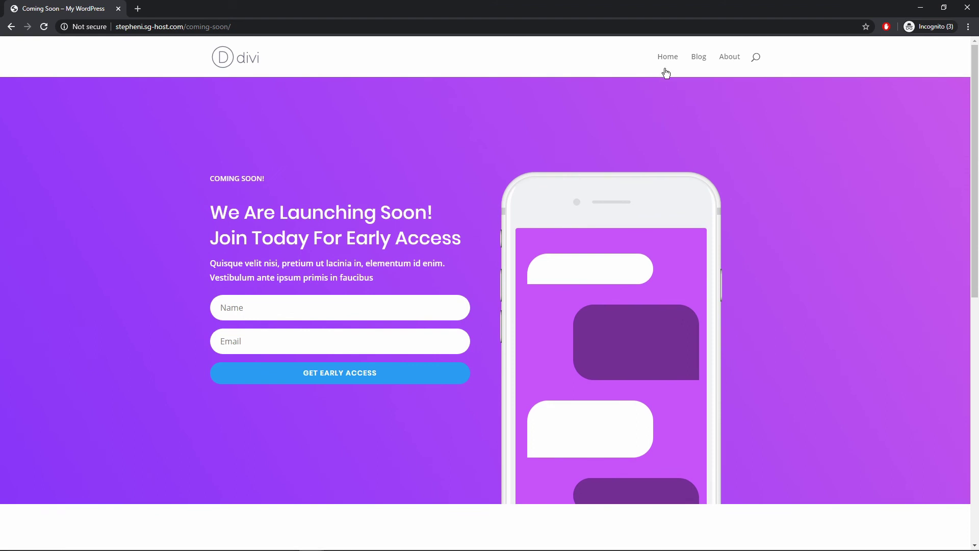
{"action": "scroll", "coordinate": [652, 451], "scroll_direction": "down", "scroll_amount": 6}
{"action": "scroll", "coordinate": [659, 509], "scroll_direction": "down", "scroll_amount": 3}
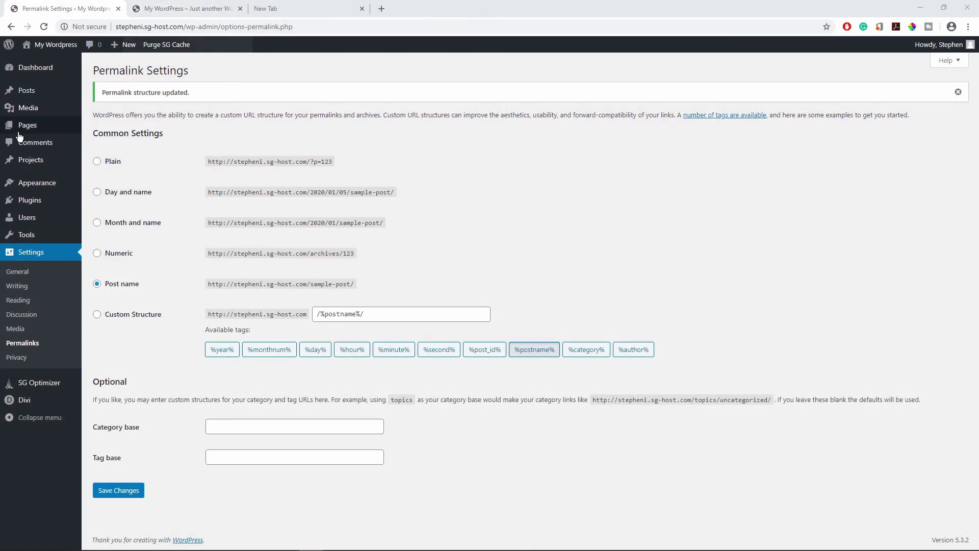
Step: Open the Coming Soon page for editing from the Pages list
{"action": "mouse_move", "coordinate": [25, 131]}
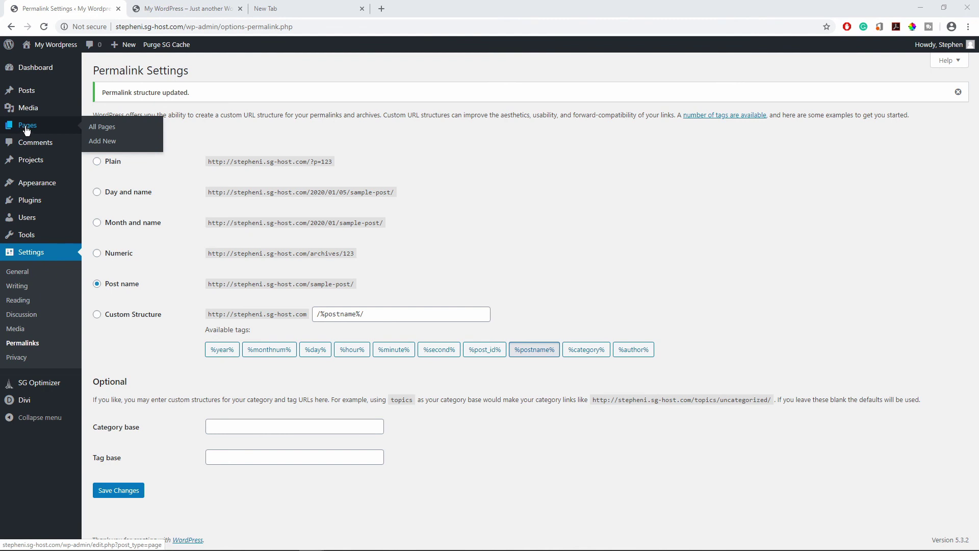
{"action": "left_click", "coordinate": [28, 128]}
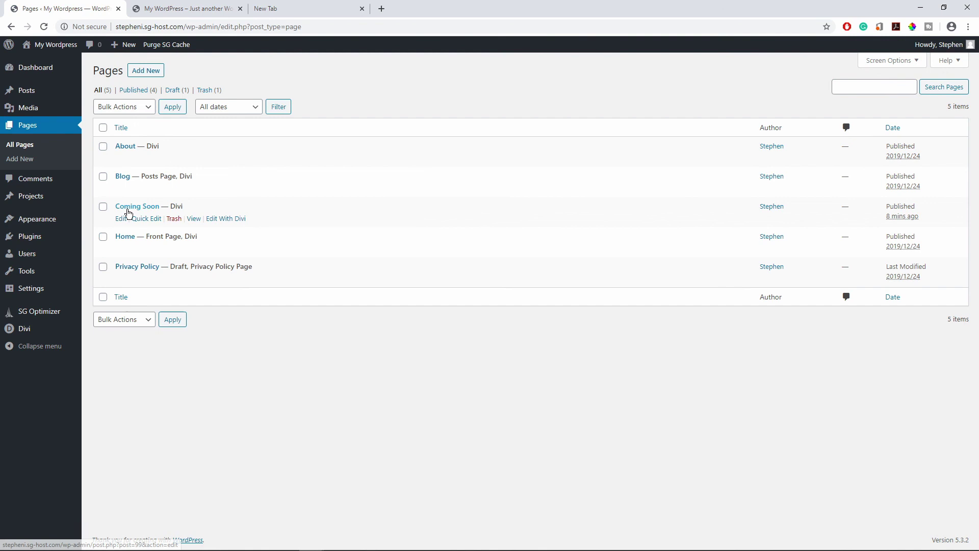
{"action": "left_click", "coordinate": [121, 219]}
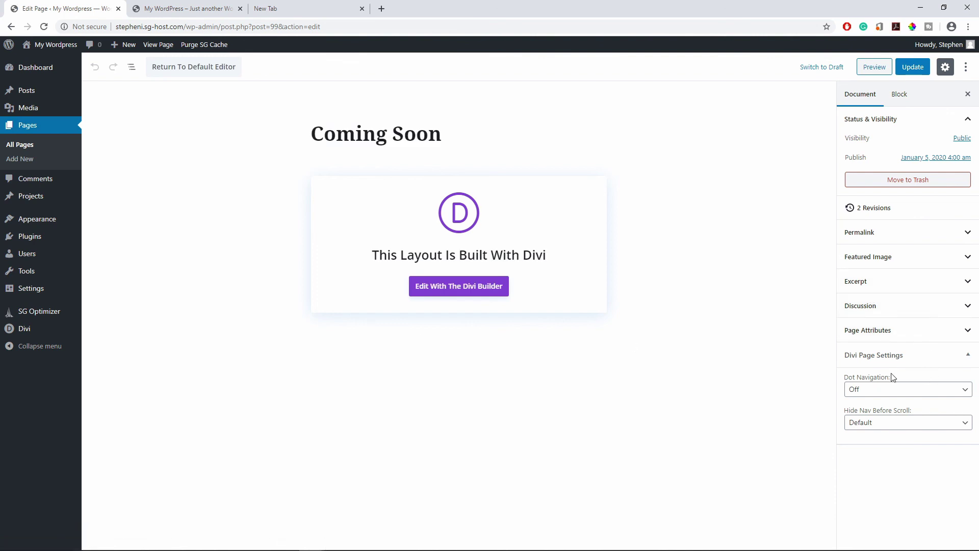
Step: Set the Coming Soon page template to Blank Page, update the page, and switch to the Incognito window
{"action": "left_click", "coordinate": [946, 356]}
{"action": "left_click", "coordinate": [946, 357]}
{"action": "left_click", "coordinate": [903, 331]}
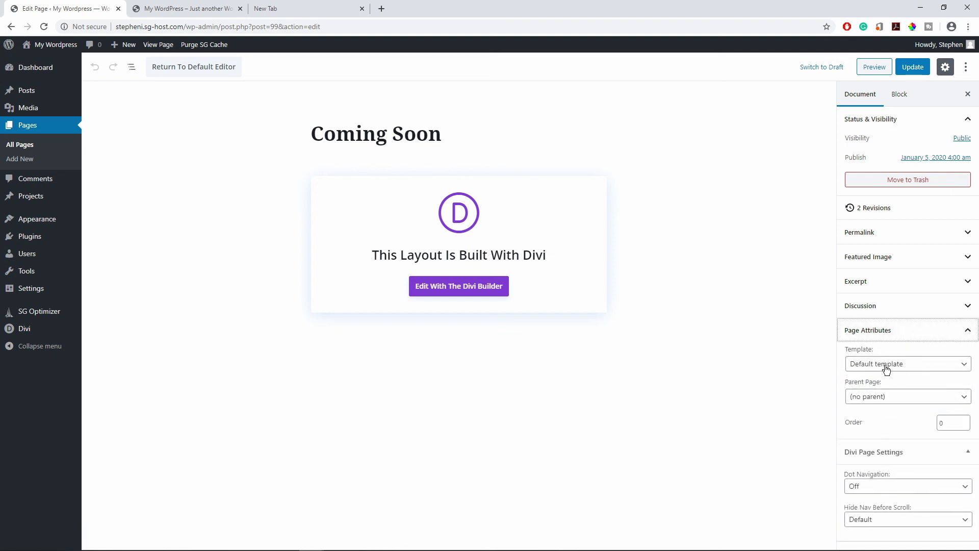
{"action": "left_click", "coordinate": [905, 366]}
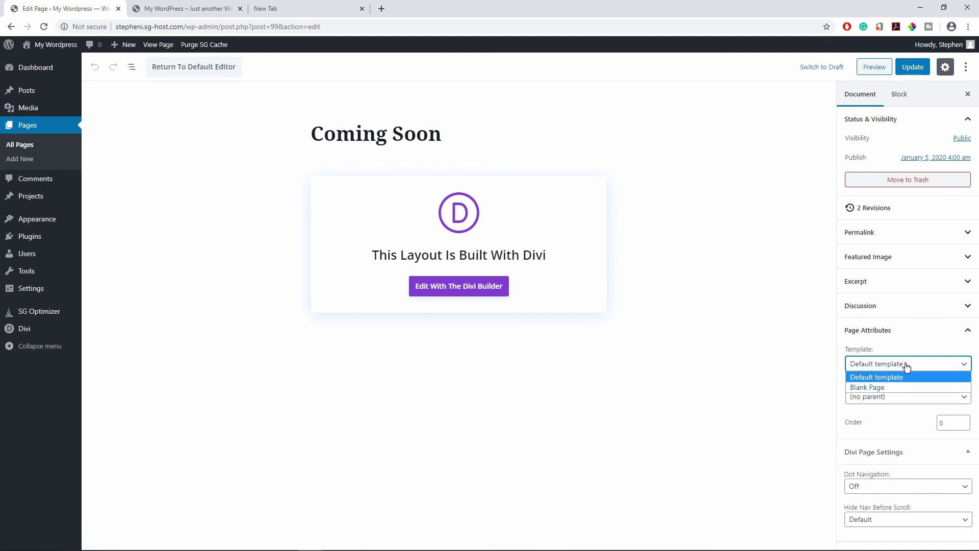
{"action": "left_click", "coordinate": [890, 389]}
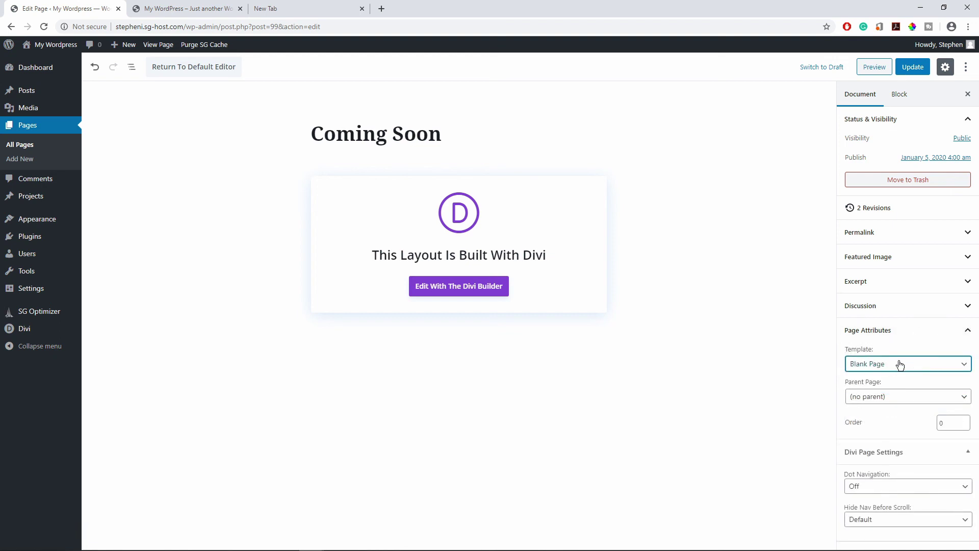
{"action": "left_click", "coordinate": [914, 69]}
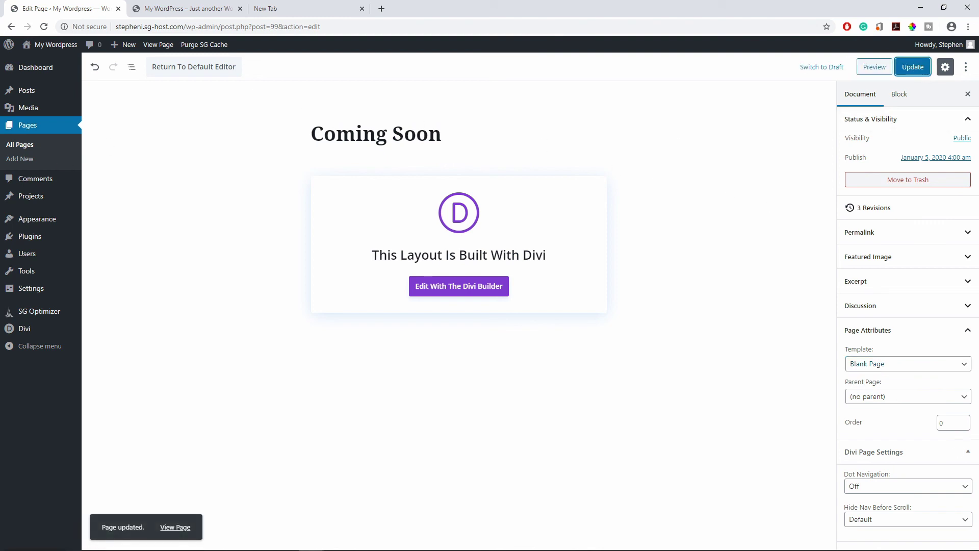
{"action": "key", "text": "alt+Tab"}
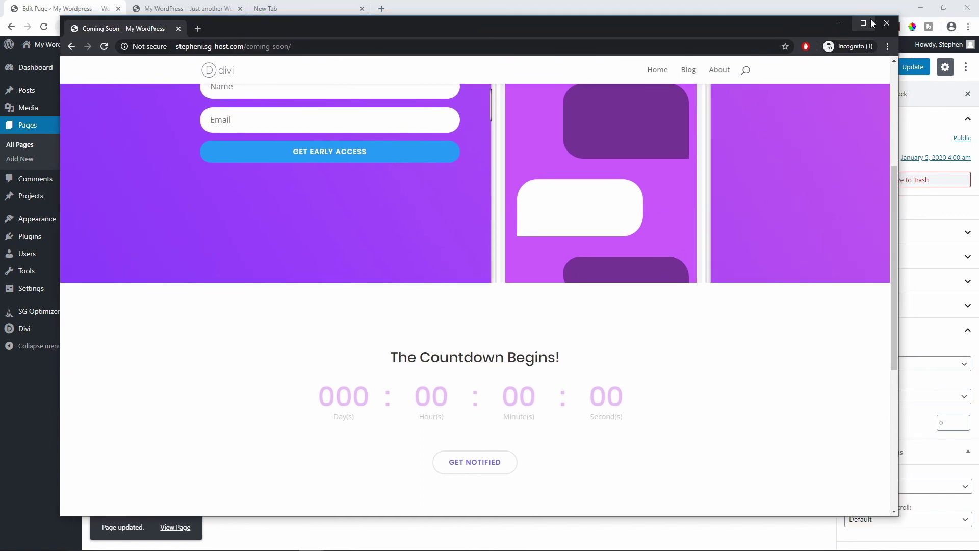
Step: Maximize the Incognito window, reload the Coming Soon page, and scroll to confirm header and menu are gone
{"action": "left_click", "coordinate": [870, 22]}
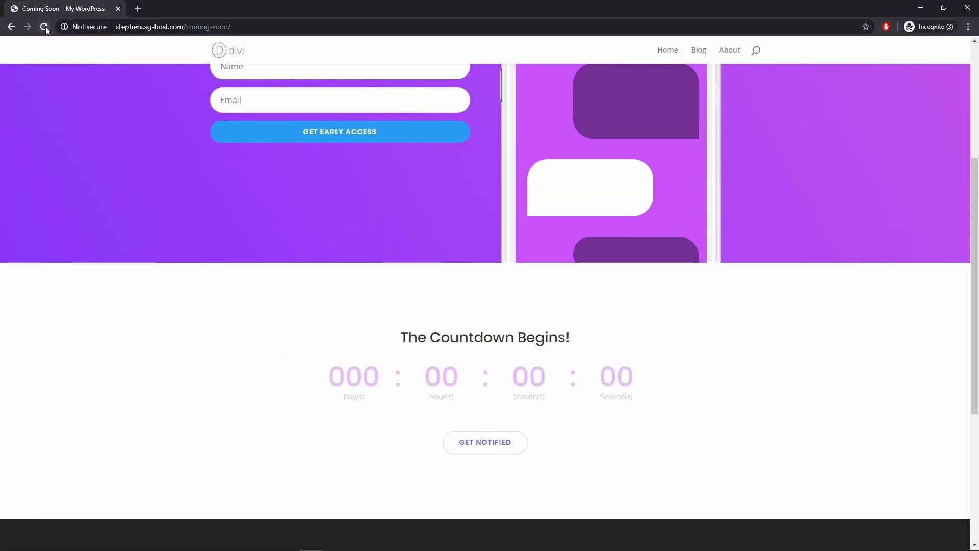
{"action": "left_click", "coordinate": [45, 26]}
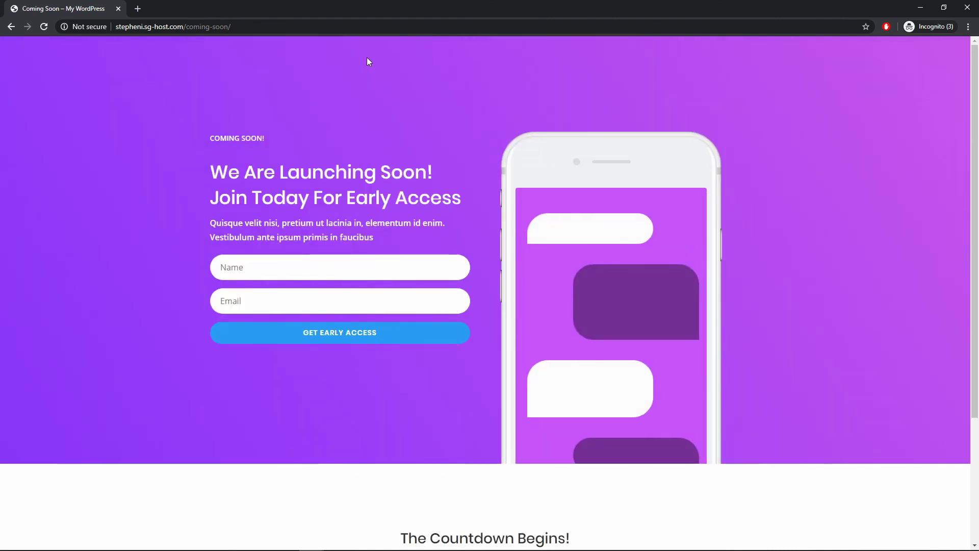
{"action": "scroll", "coordinate": [623, 337], "scroll_direction": "down", "scroll_amount": 3}
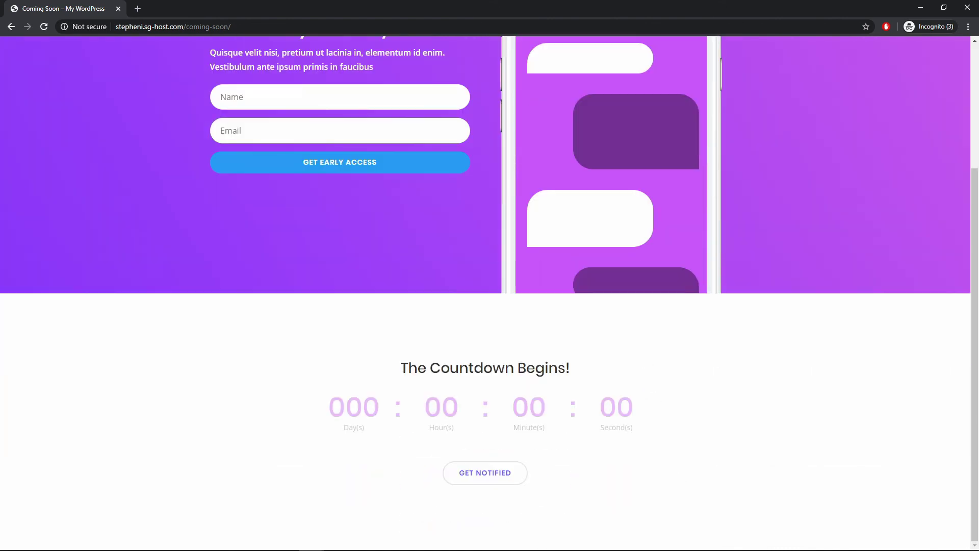
{"action": "scroll", "coordinate": [592, 459], "scroll_direction": "up", "scroll_amount": 3}
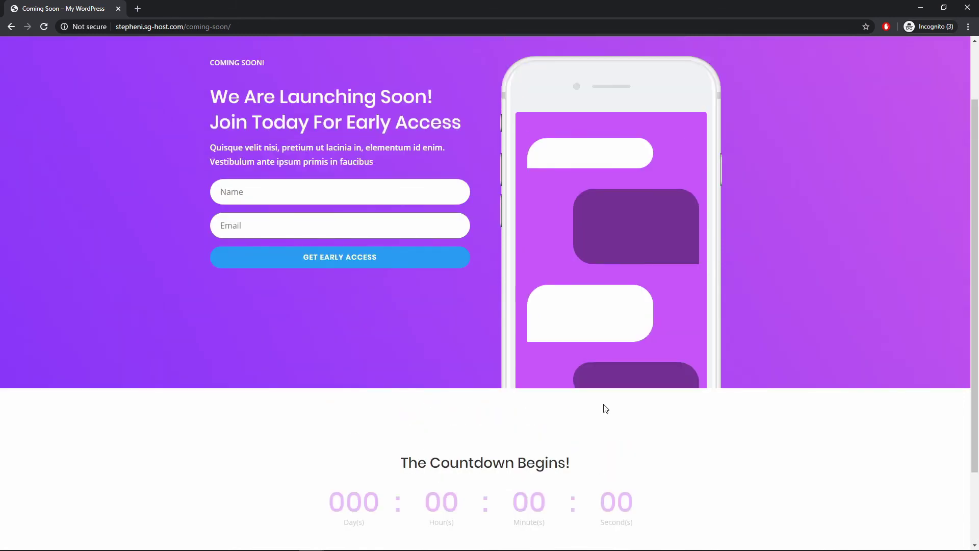